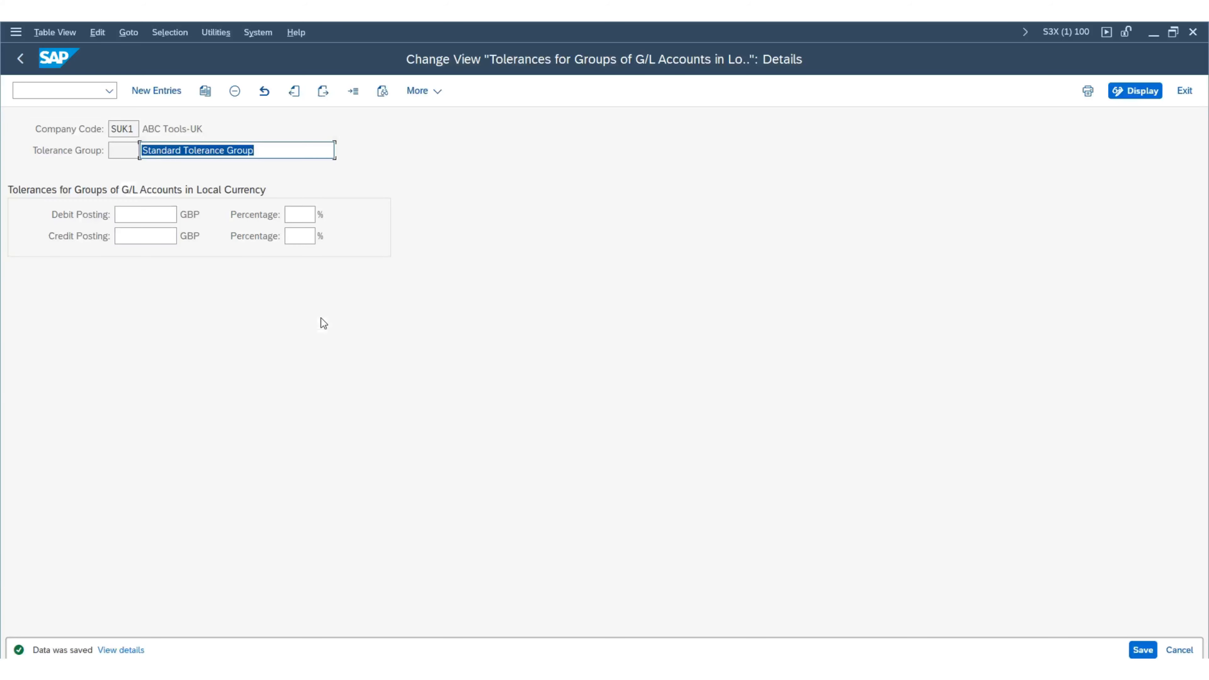
Step: Copy the G/L account tolerance group of company code SUK1 to company code SUS1, keeping the name Standard Tolerance Group
left_click(205, 89)
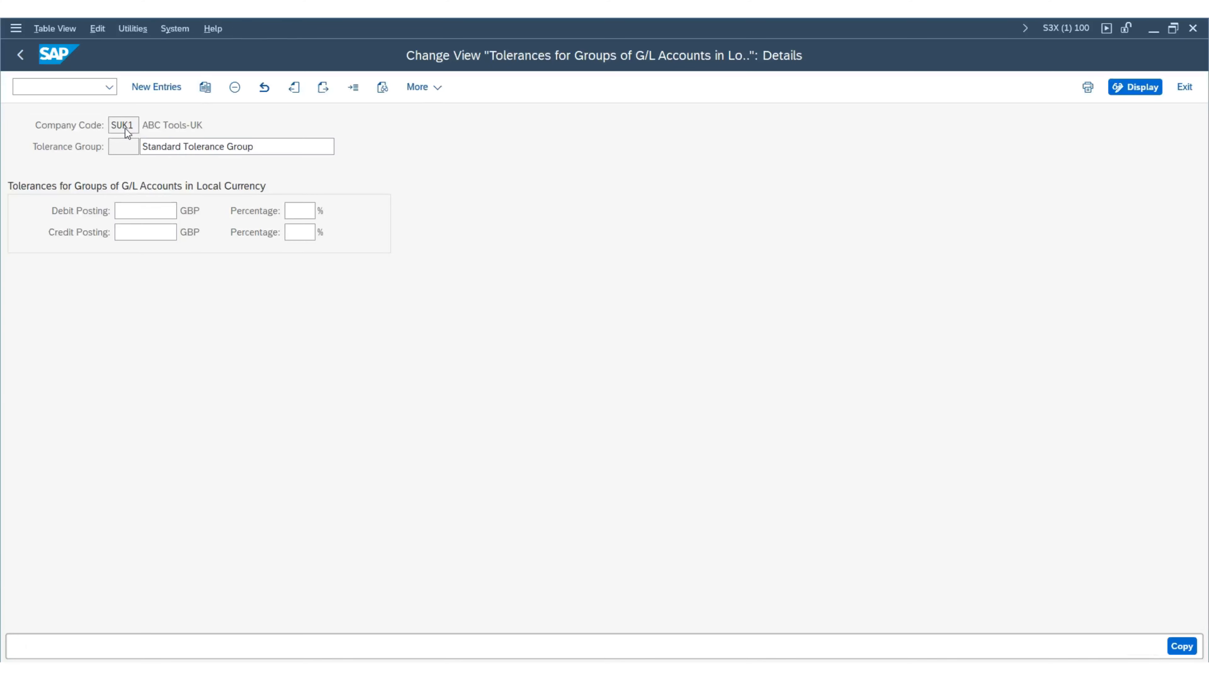
type("SUS1")
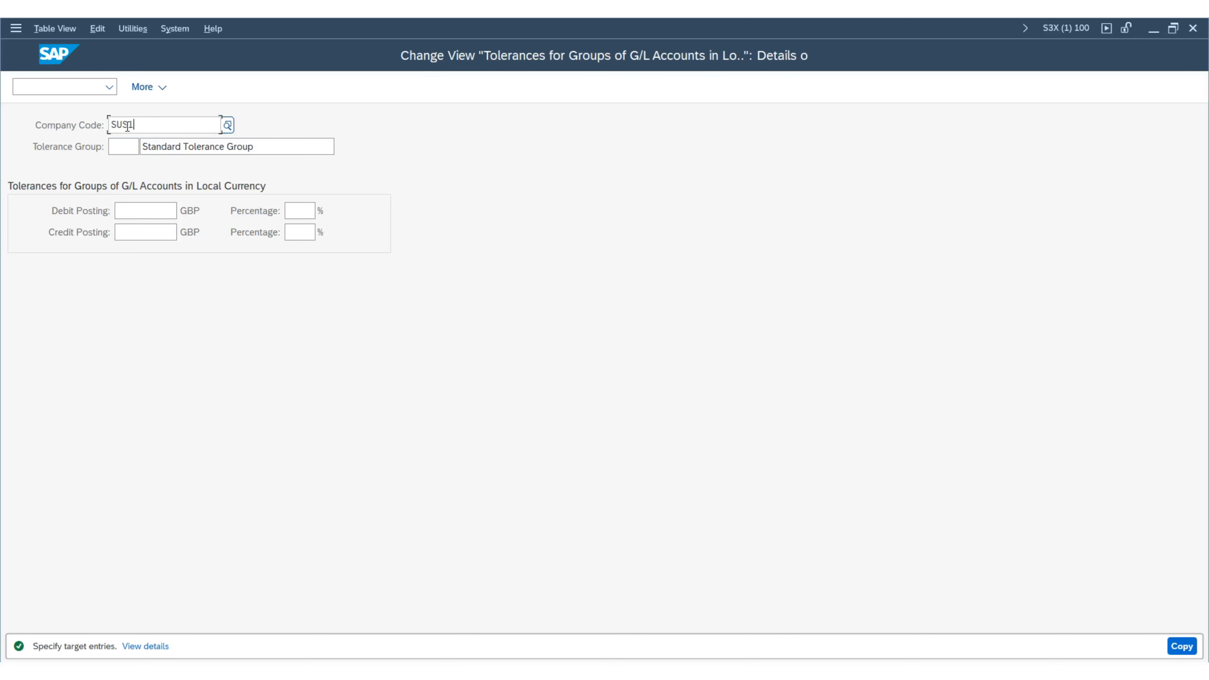
key("Return")
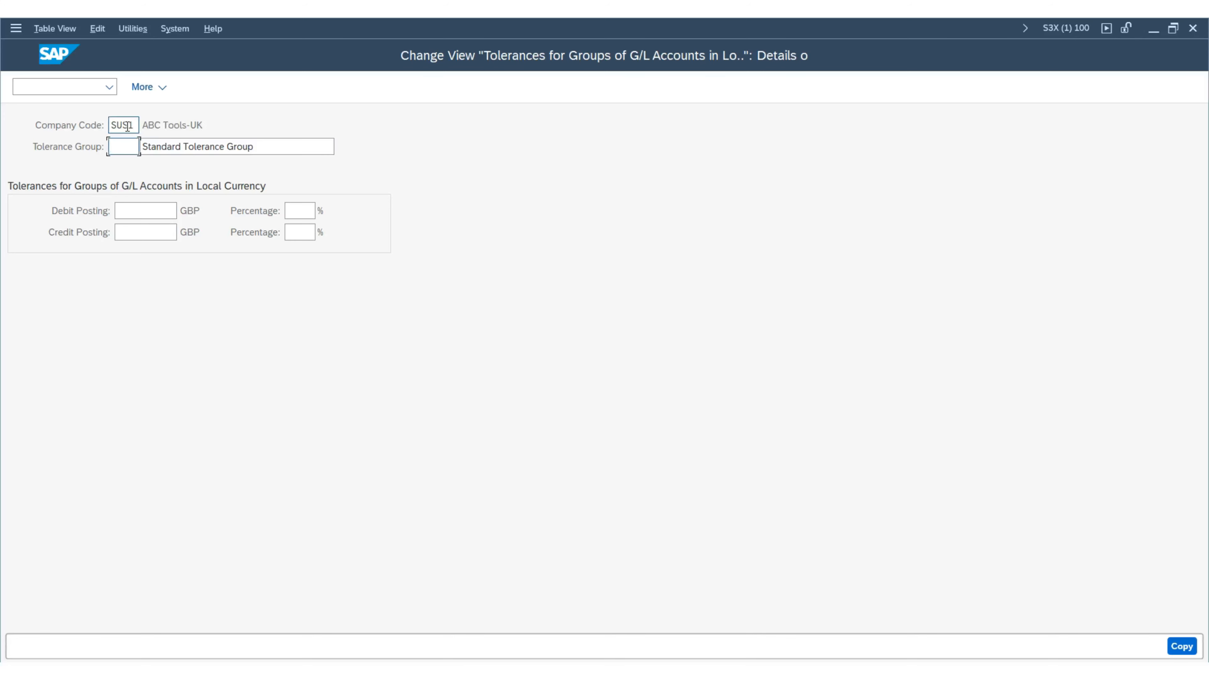
double_click(227, 153)
left_click(261, 146)
left_click(1179, 646)
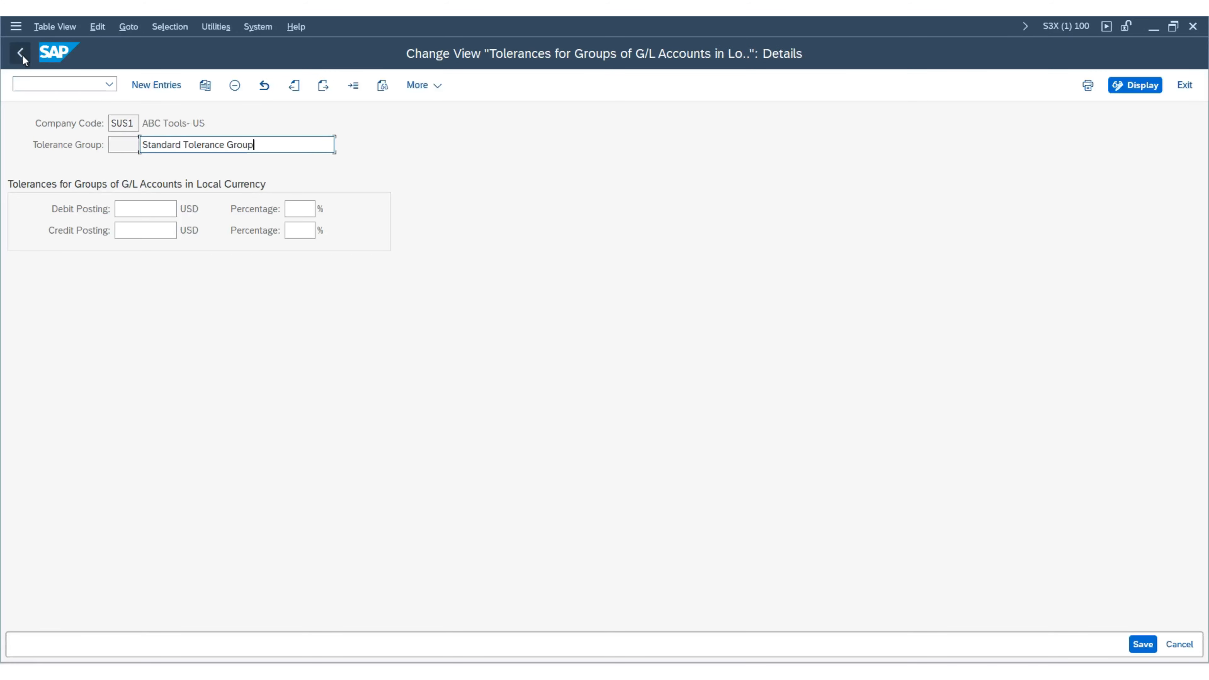
Step: Return to the G/L tolerance overview and select the Standard Tolerance Group entries of company codes SUK1 and SUS1
left_click(23, 55)
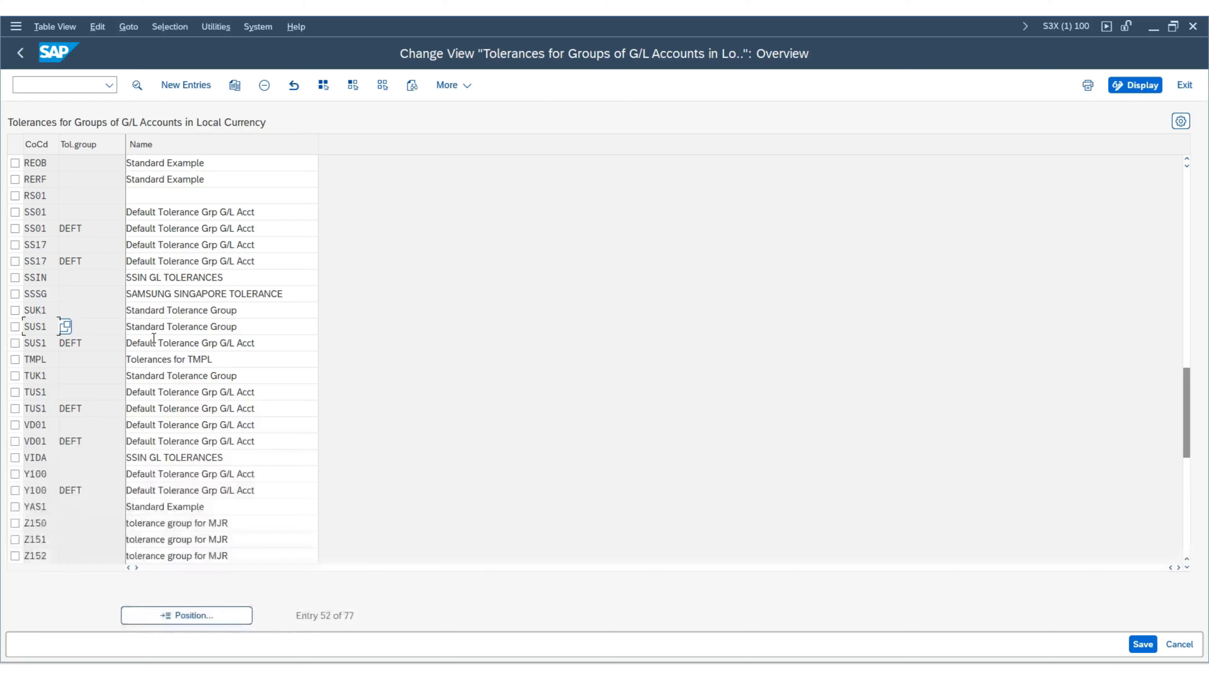
scroll(153, 337, "down", 1)
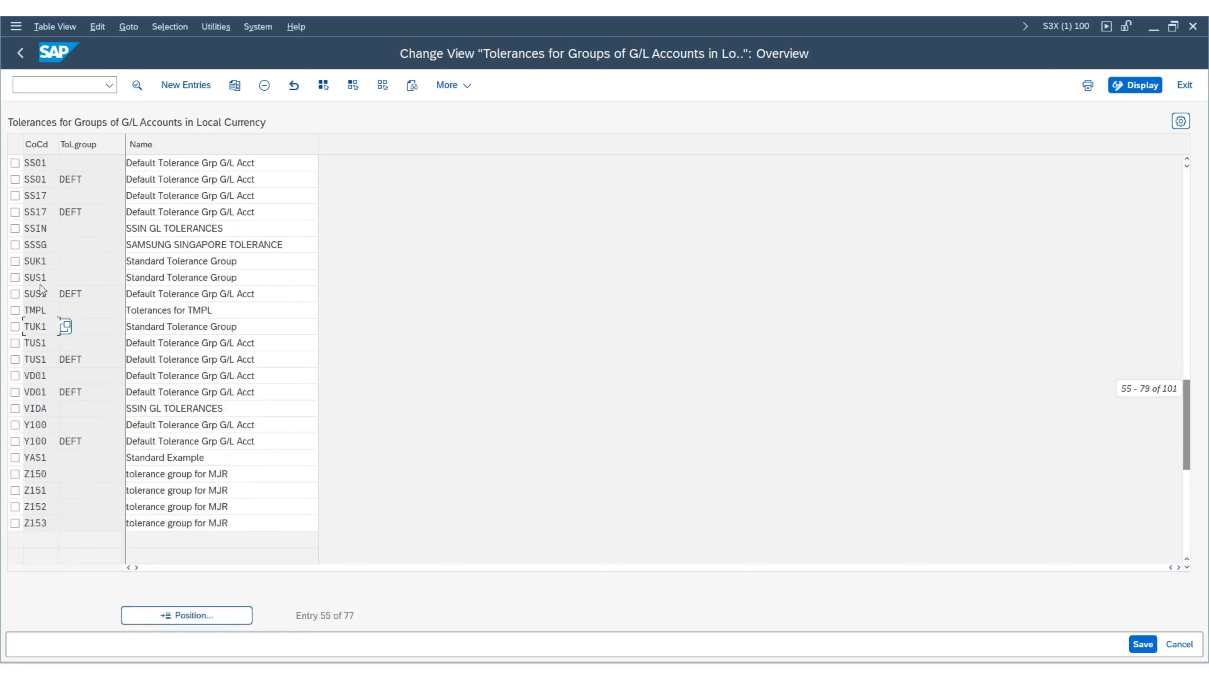
left_click(15, 261)
left_click(15, 277)
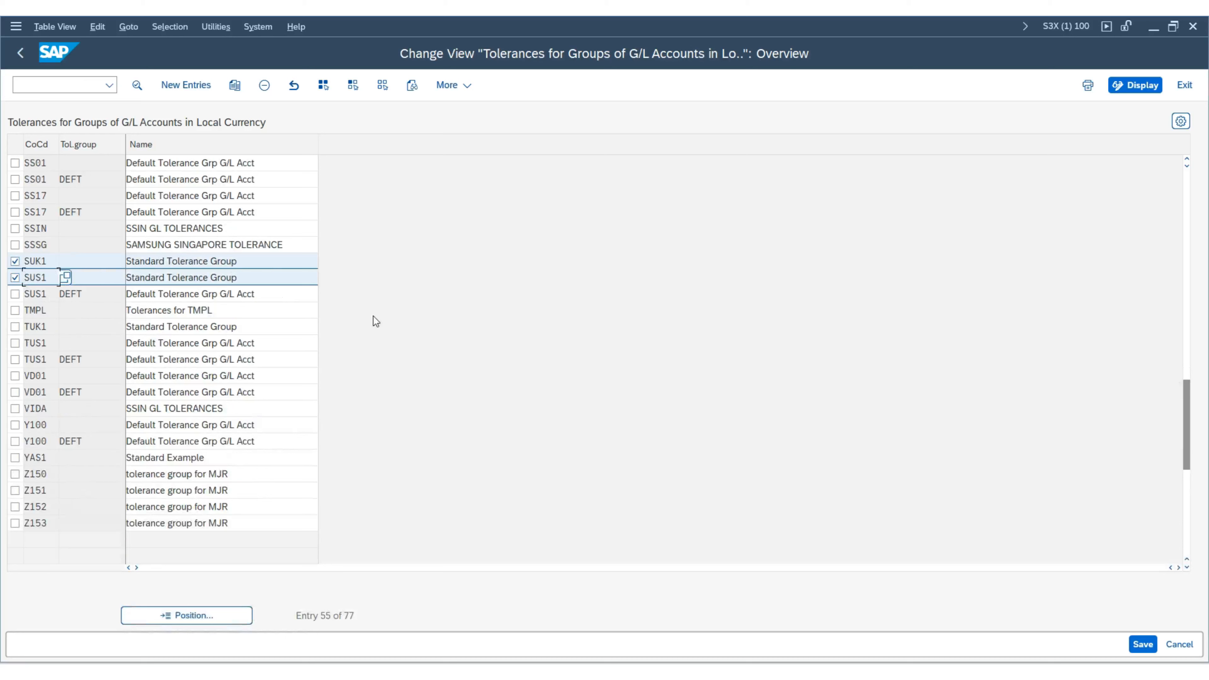
Step: Switch to the G/L account session, open the control data of account 160000 in SUK1 for editing and list its available tolerance groups
mouse_move(560, 674)
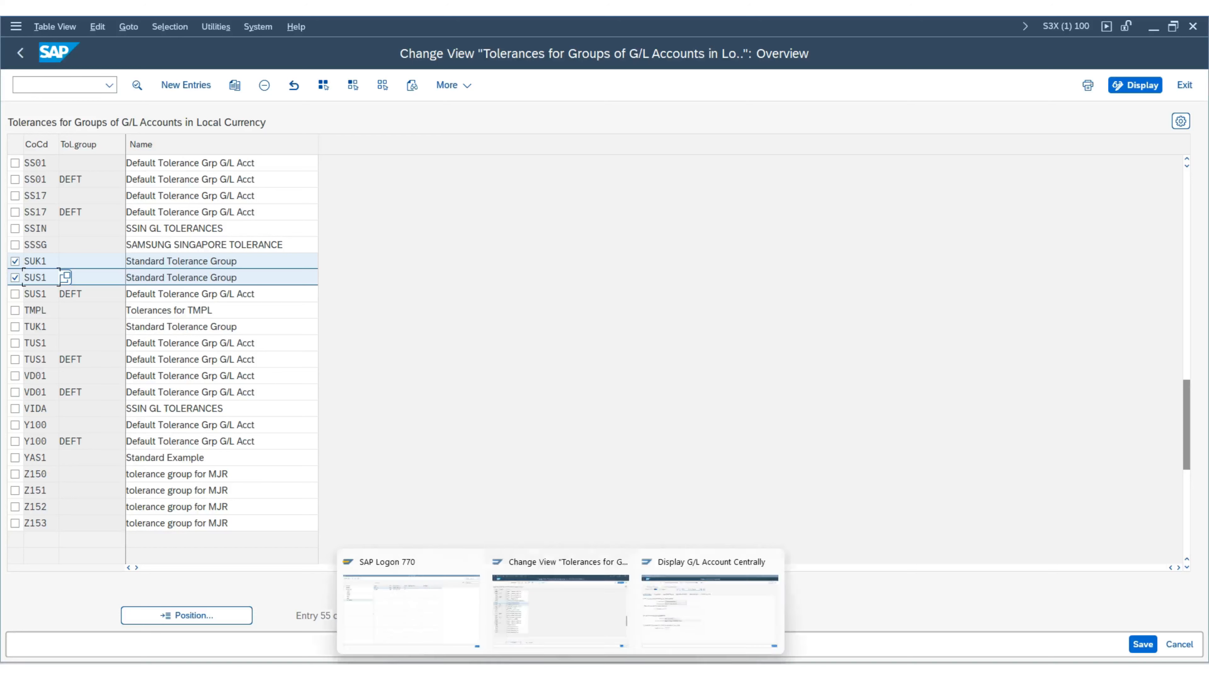
left_click(671, 607)
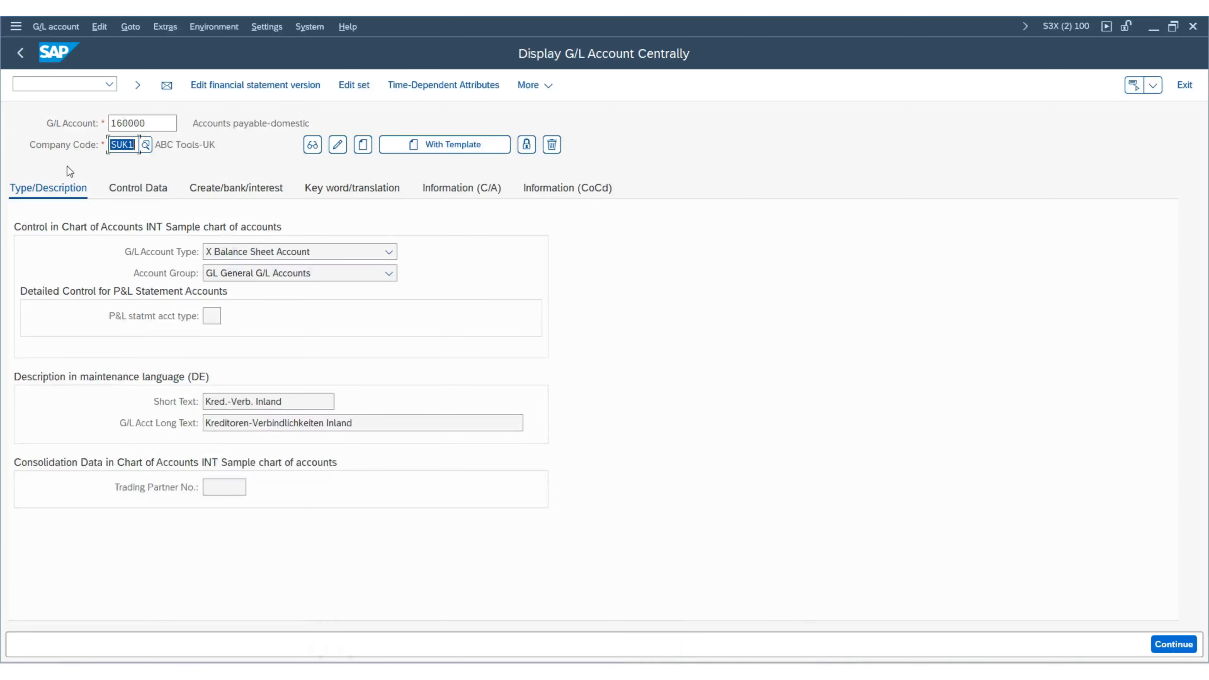
double_click(163, 125)
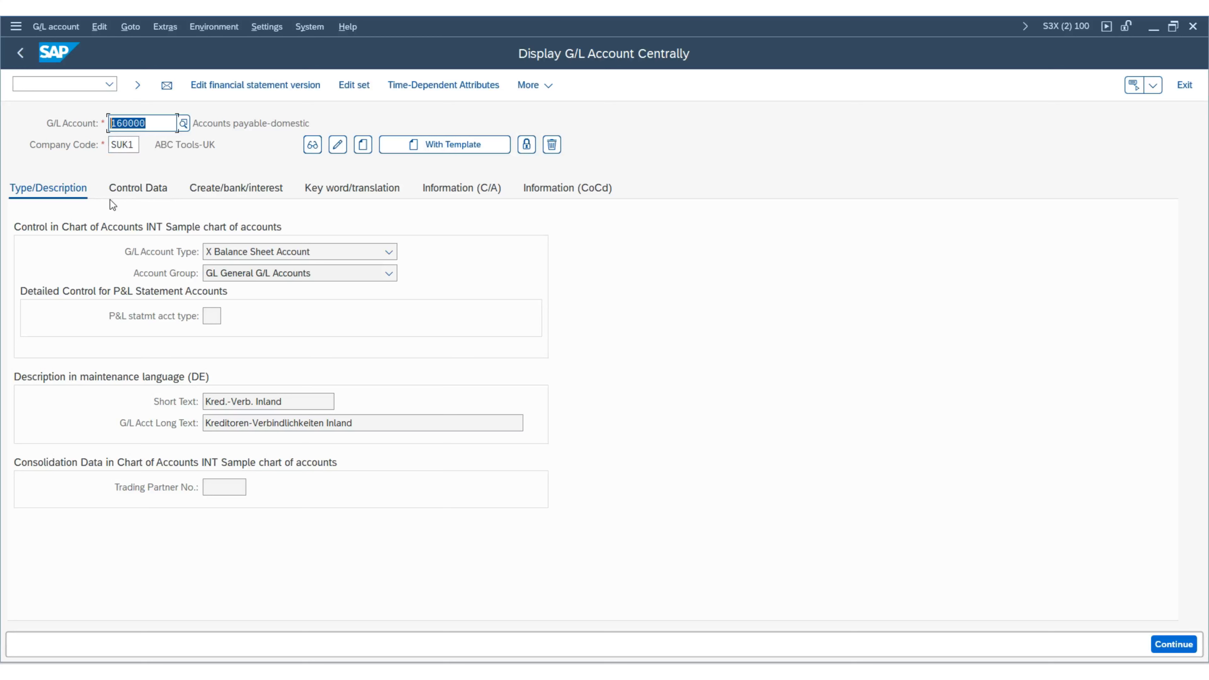
left_click(133, 189)
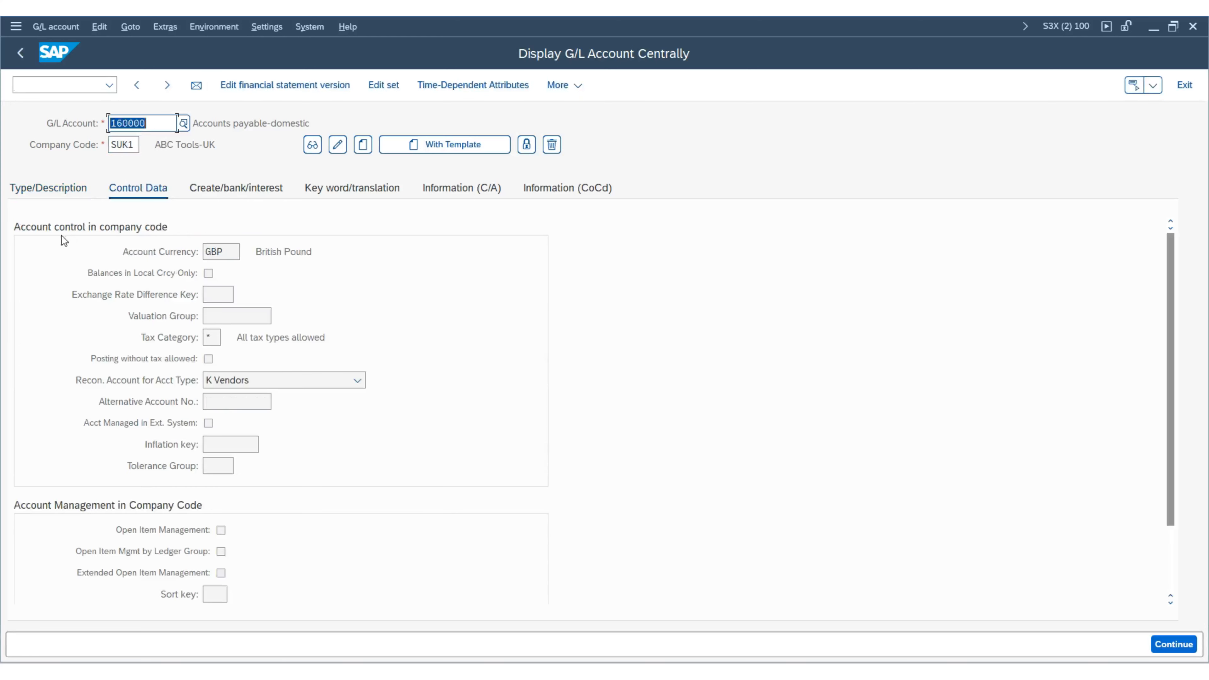
key("ctrl+F1")
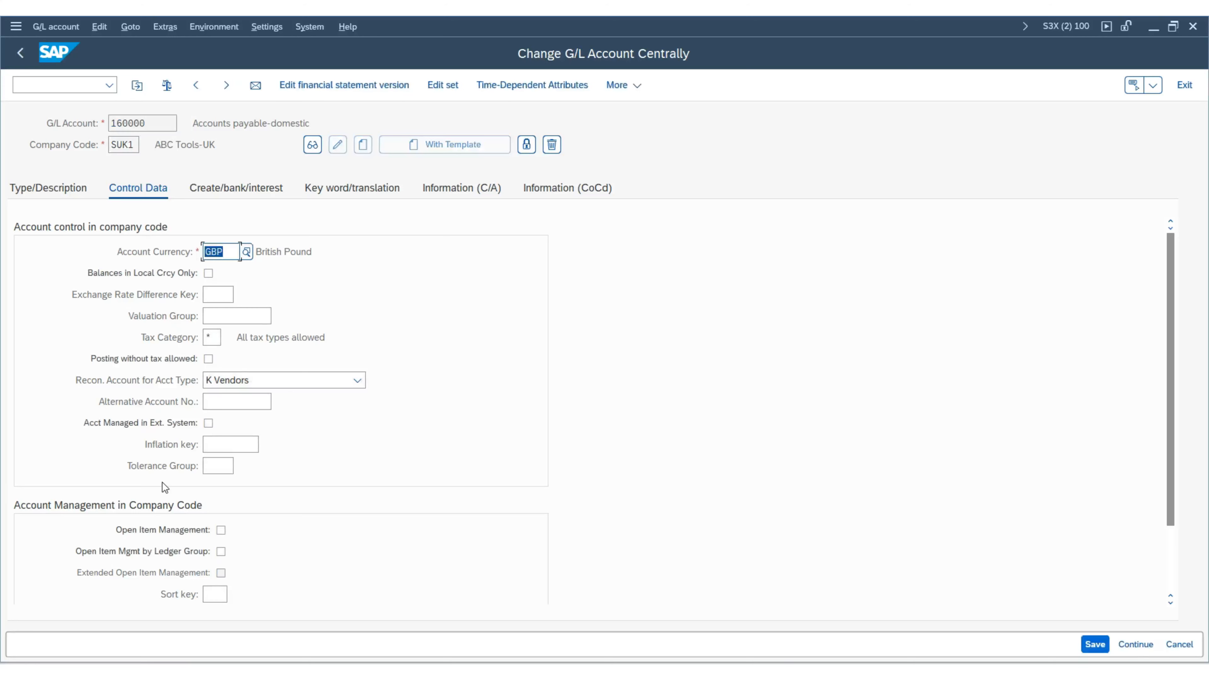
left_click(206, 468)
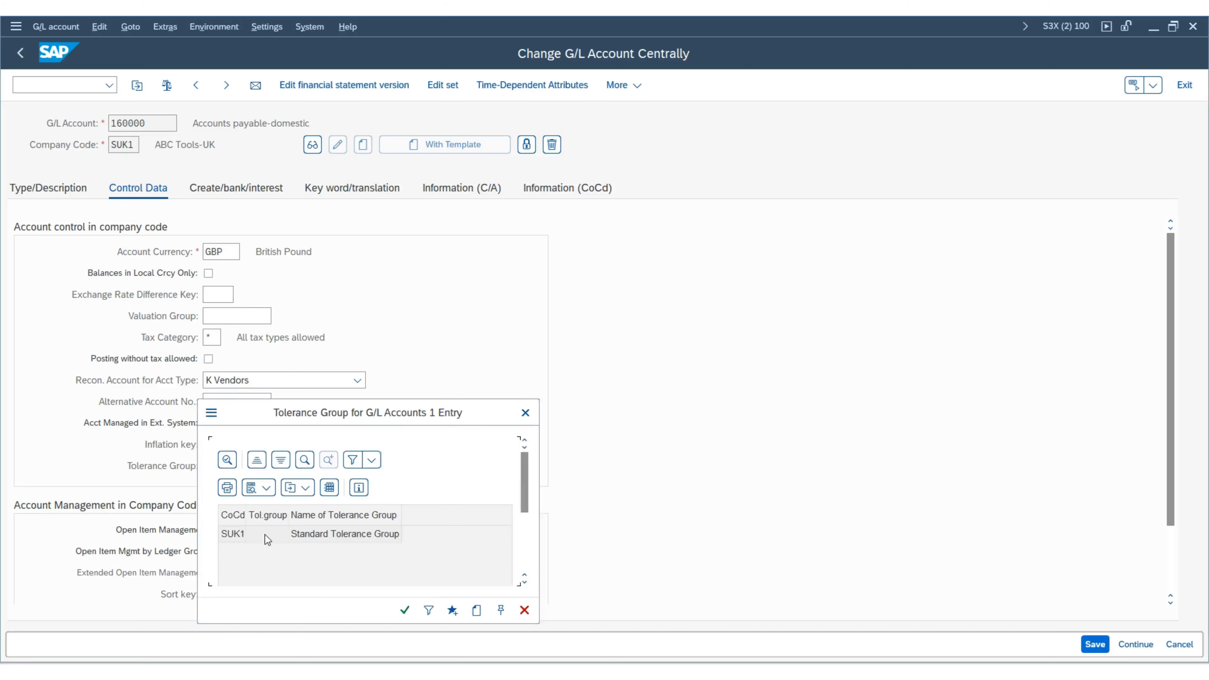
left_click_drag(253, 414, 443, 360)
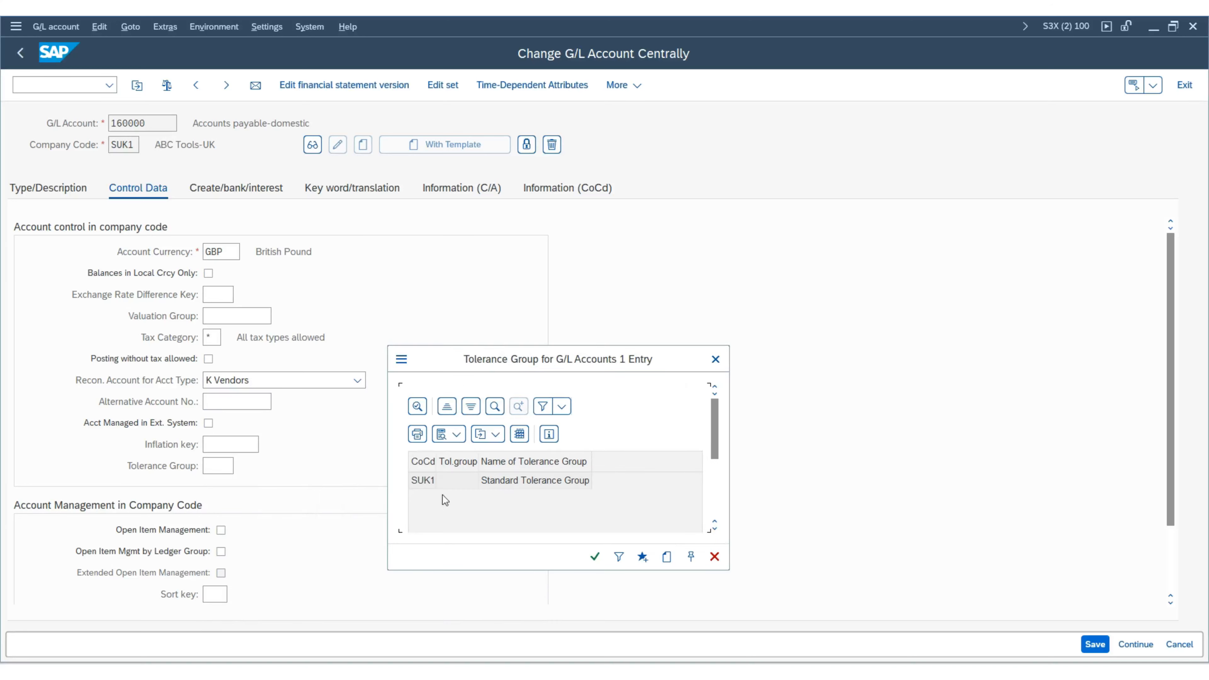
Step: Switch back to the G/L tolerances session and leave the overview for the IMG structure
mouse_move(561, 674)
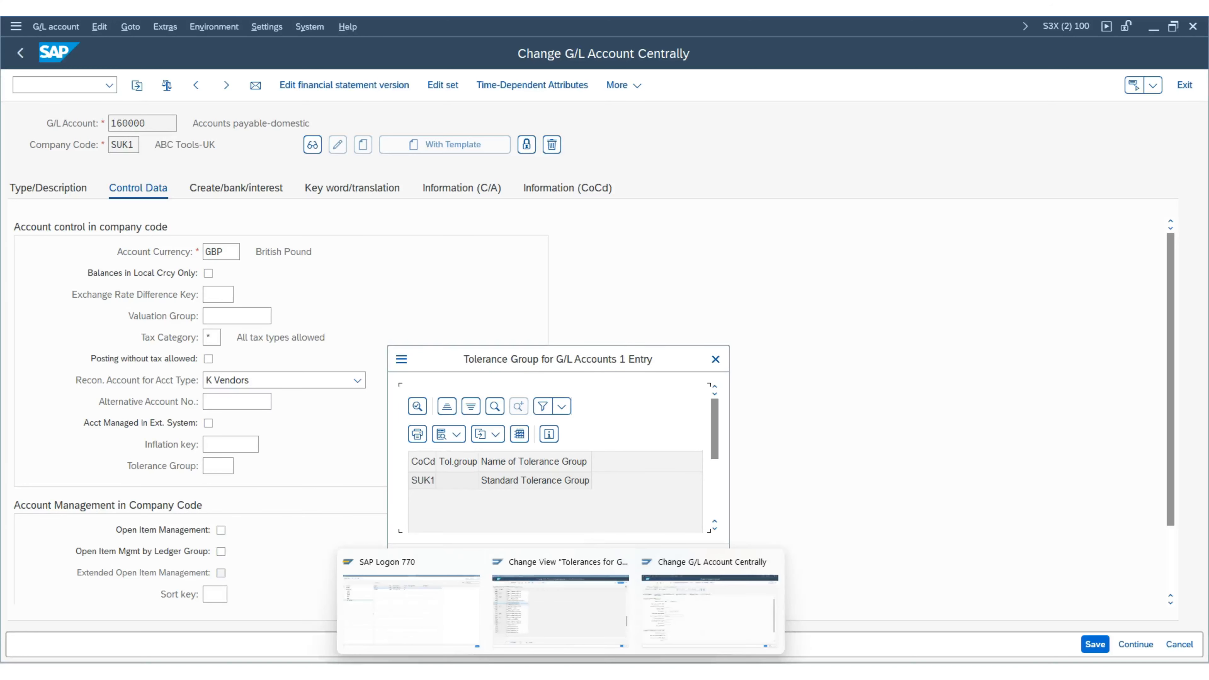
left_click(537, 584)
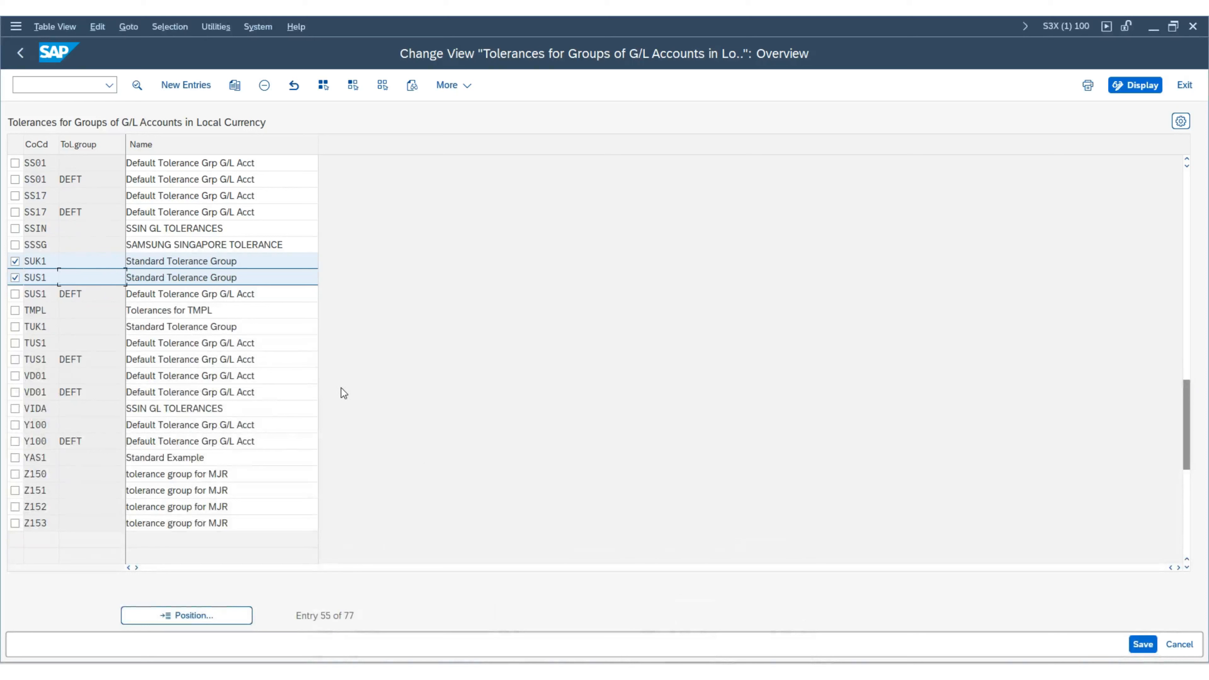
left_click(27, 55)
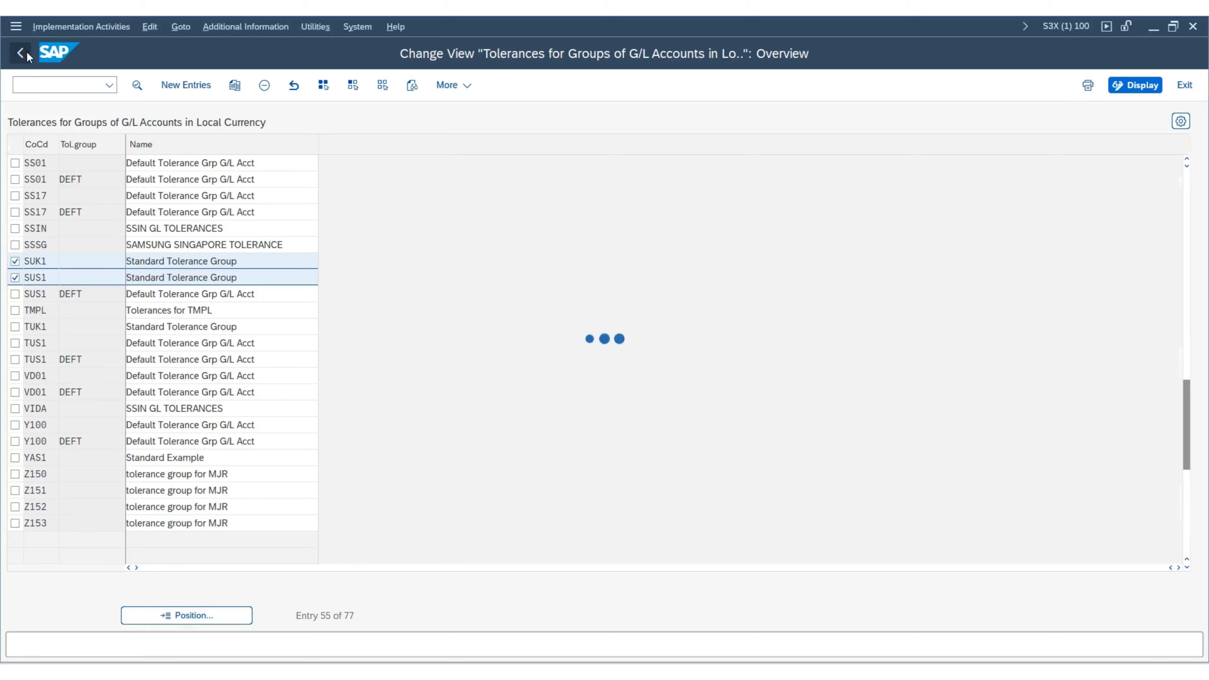
Step: Open Define Tolerances for Customers and Suppliers in Accounts Receivable and Accounts Payable, Business Transactions, Open Item Clearing, Clearing Differences
scroll(260, 431, "down", 3)
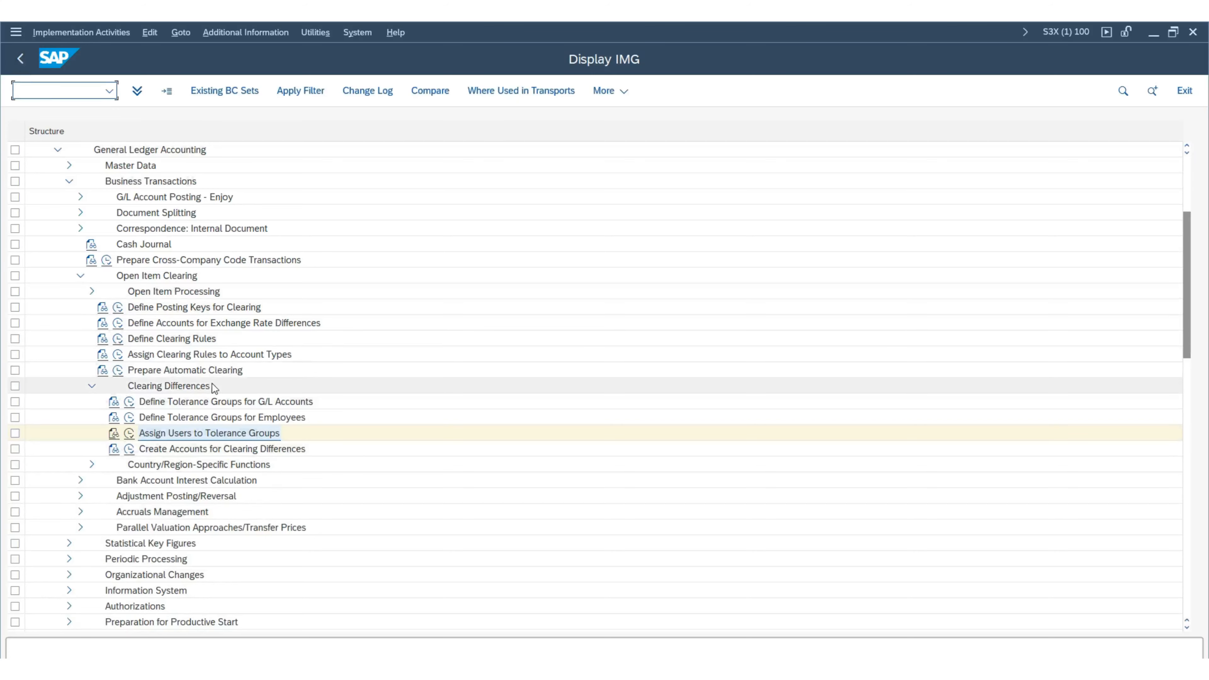
scroll(274, 405, "down", 3)
scroll(274, 405, "down", 6)
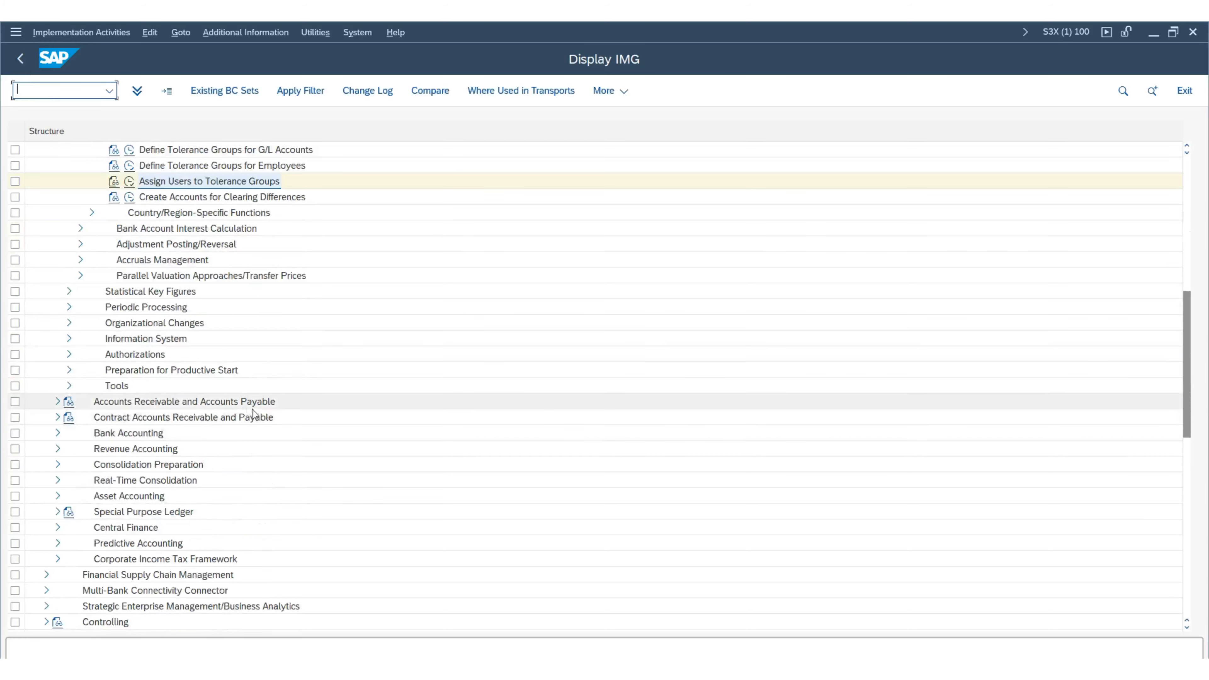
left_click(57, 402)
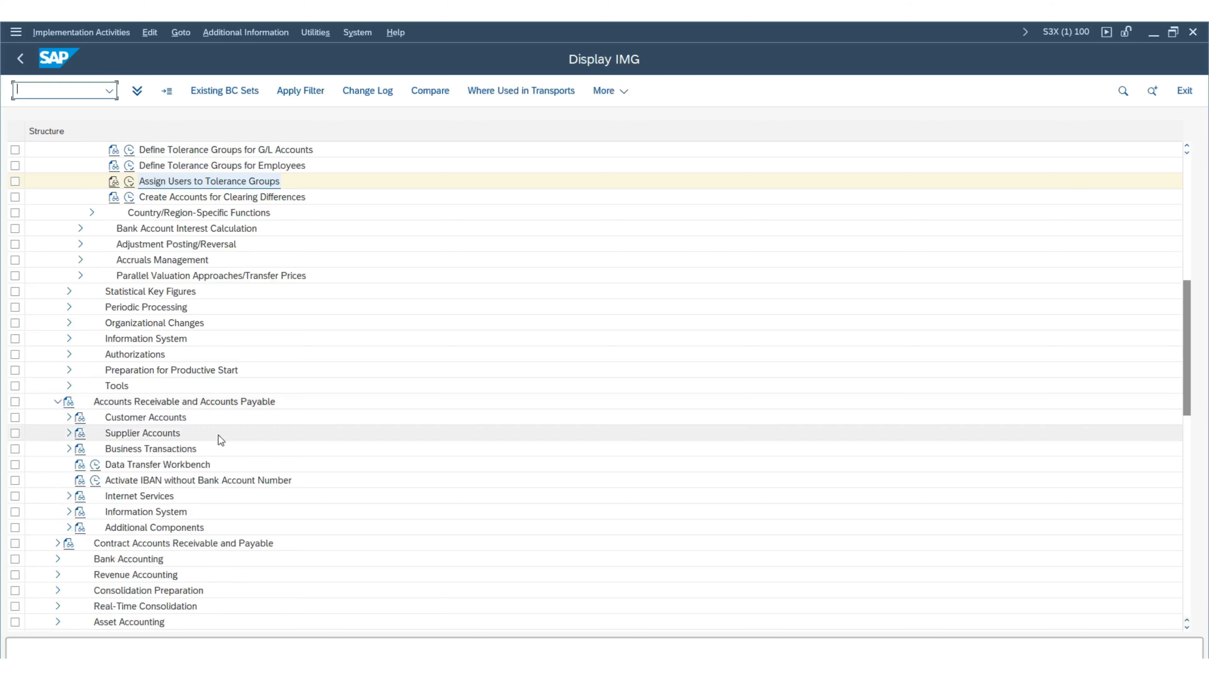
scroll(218, 435, "down", 1)
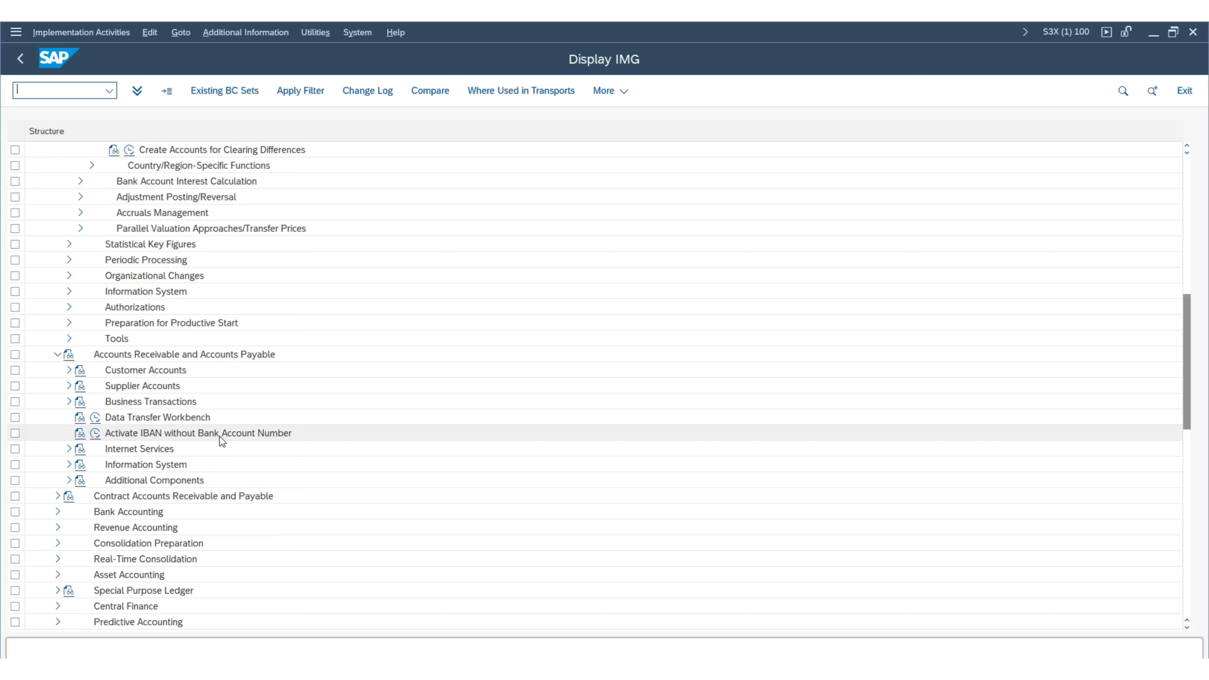
left_click(67, 403)
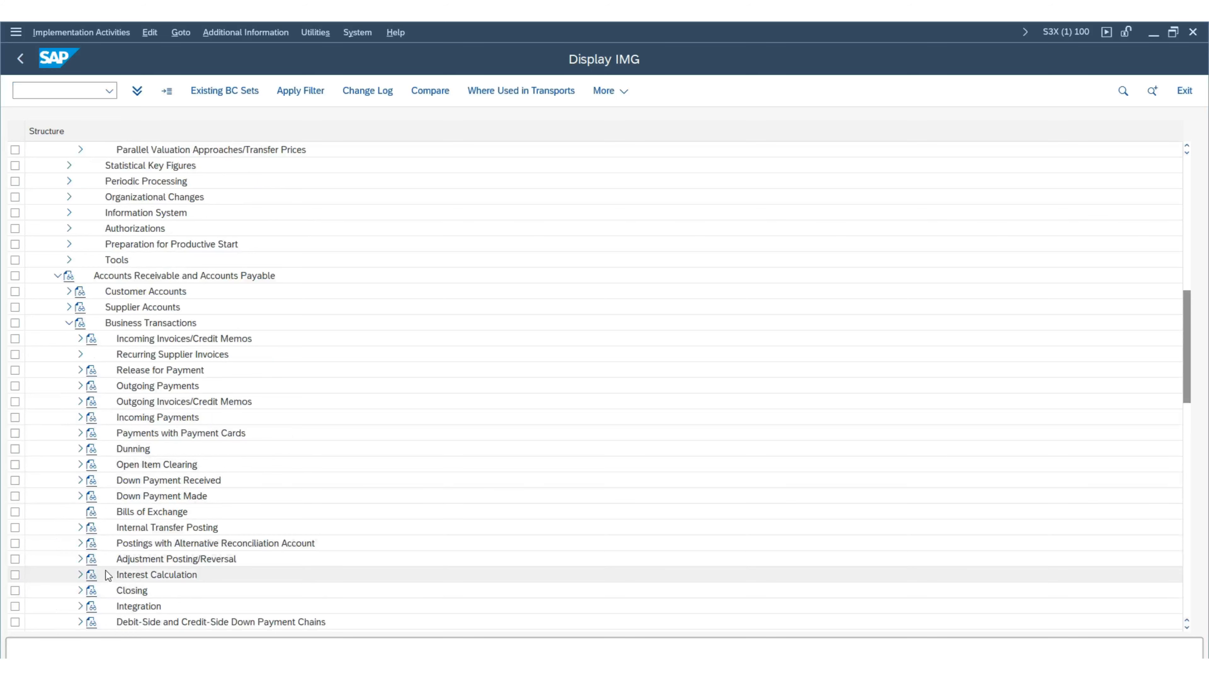
scroll(105, 571, "down", 1)
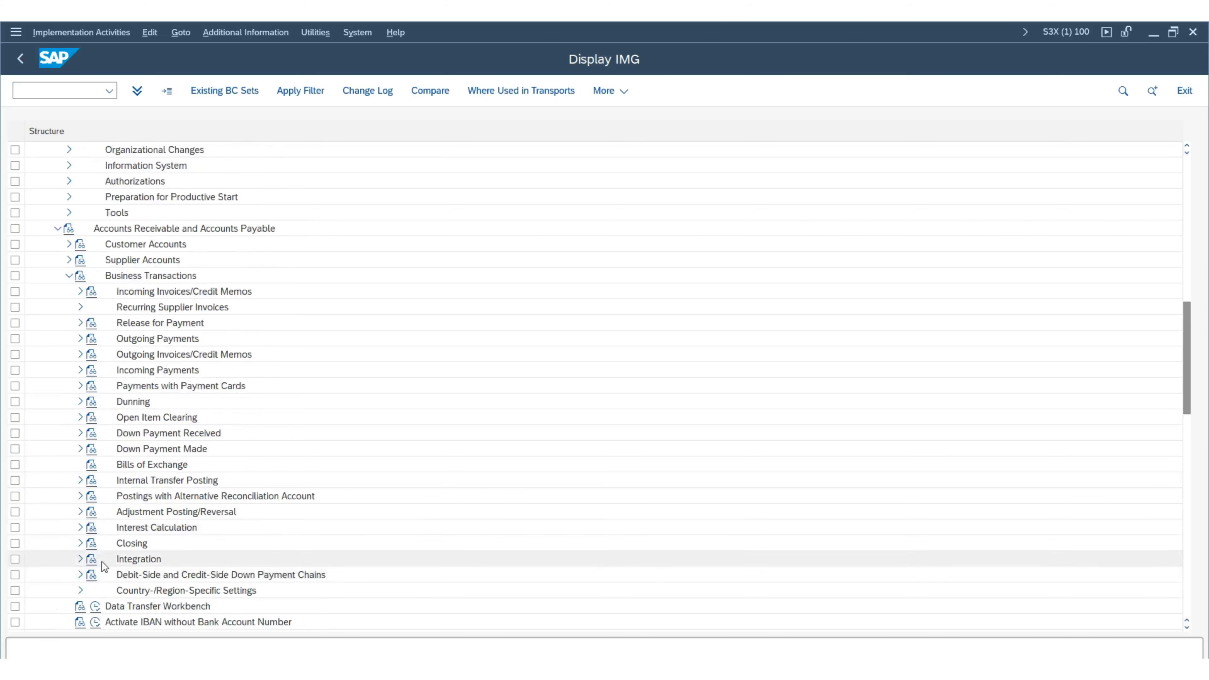
left_click(80, 419)
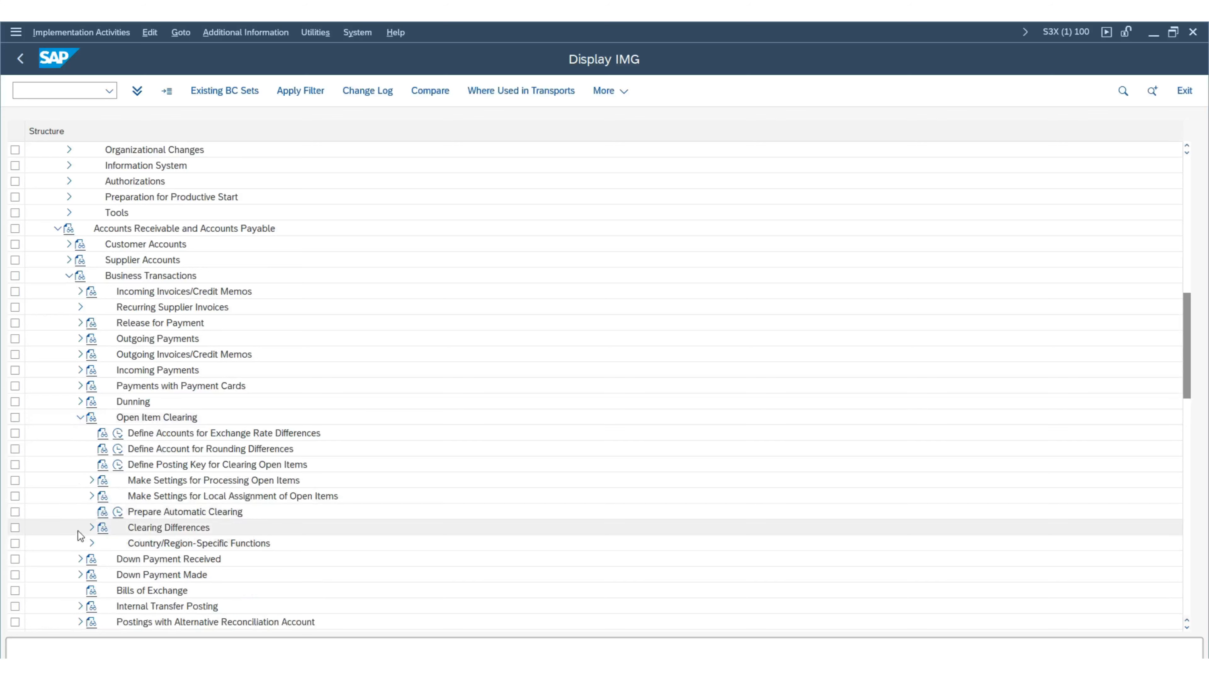
left_click(91, 527)
scroll(212, 528, "down", 1)
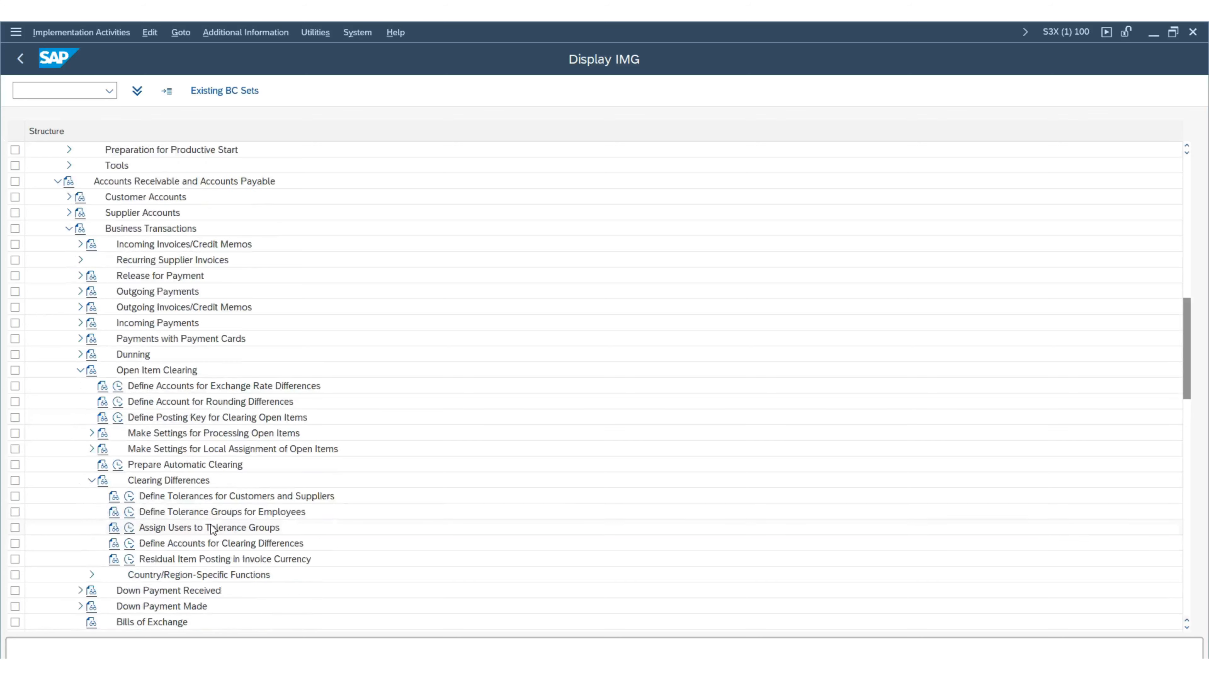
left_click(128, 500)
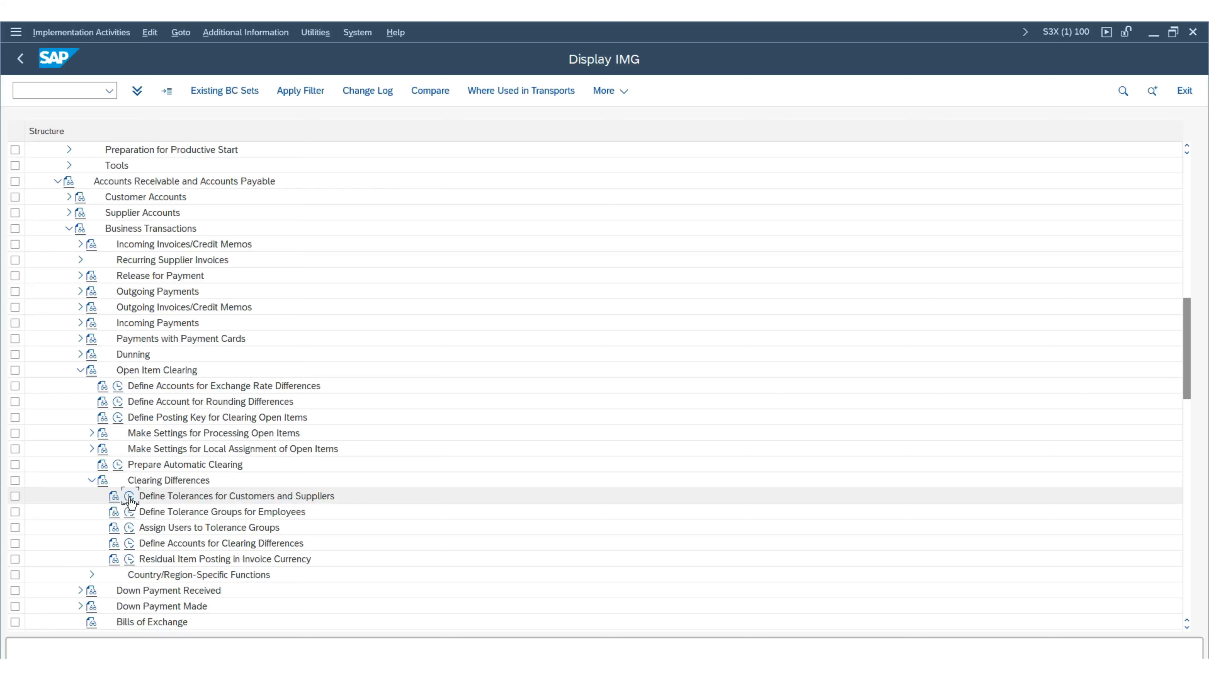
left_click(129, 498)
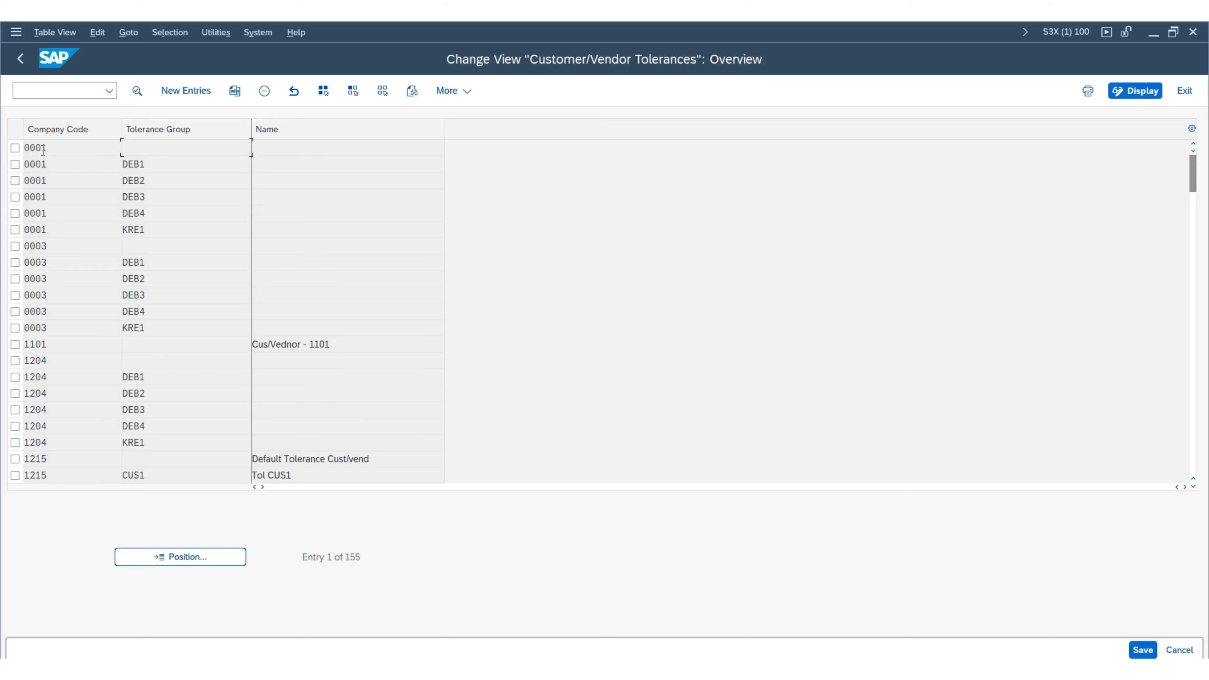
Step: Copy company code 0001's blank customer/vendor tolerance group to SUK1 and save it in the request SAP MM- Organization Structure Configurations
left_click(14, 149)
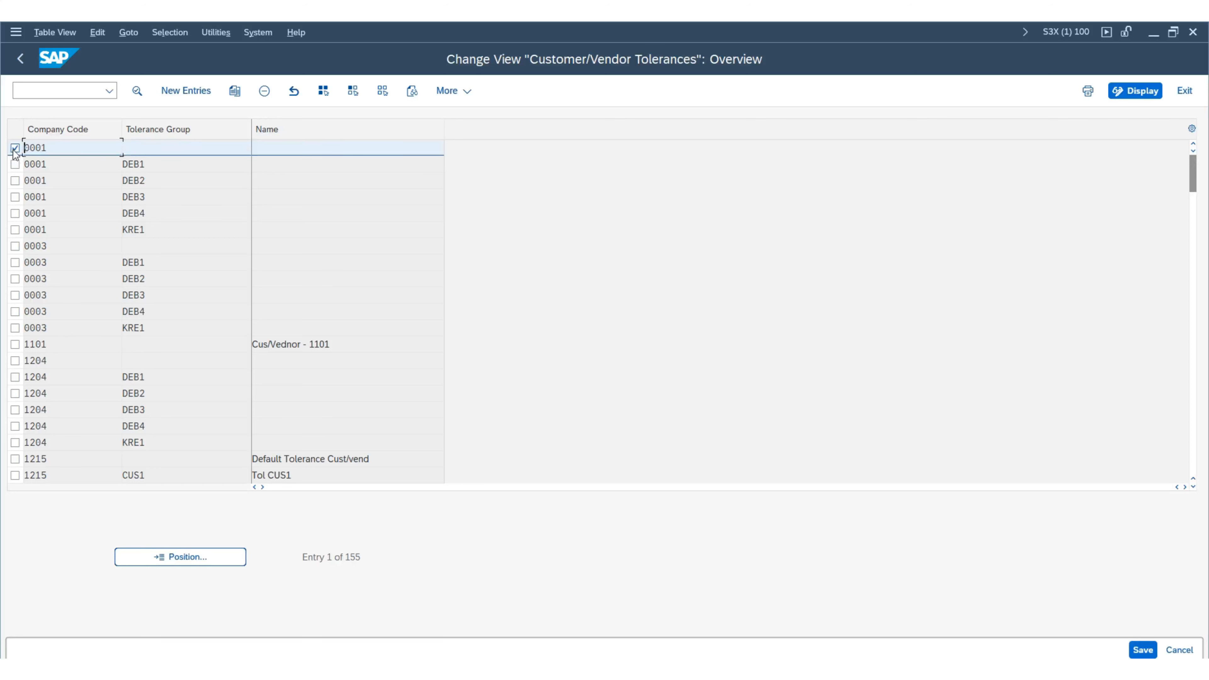
left_click(234, 91)
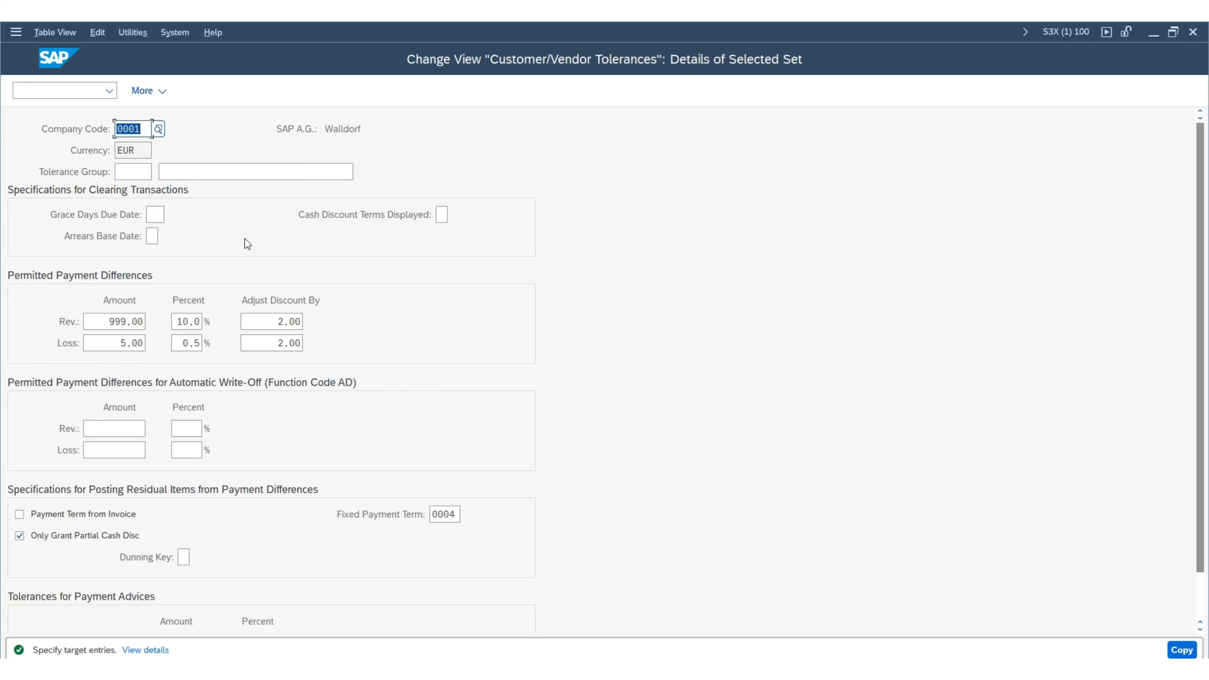
key("BackSpace")
type("SU")
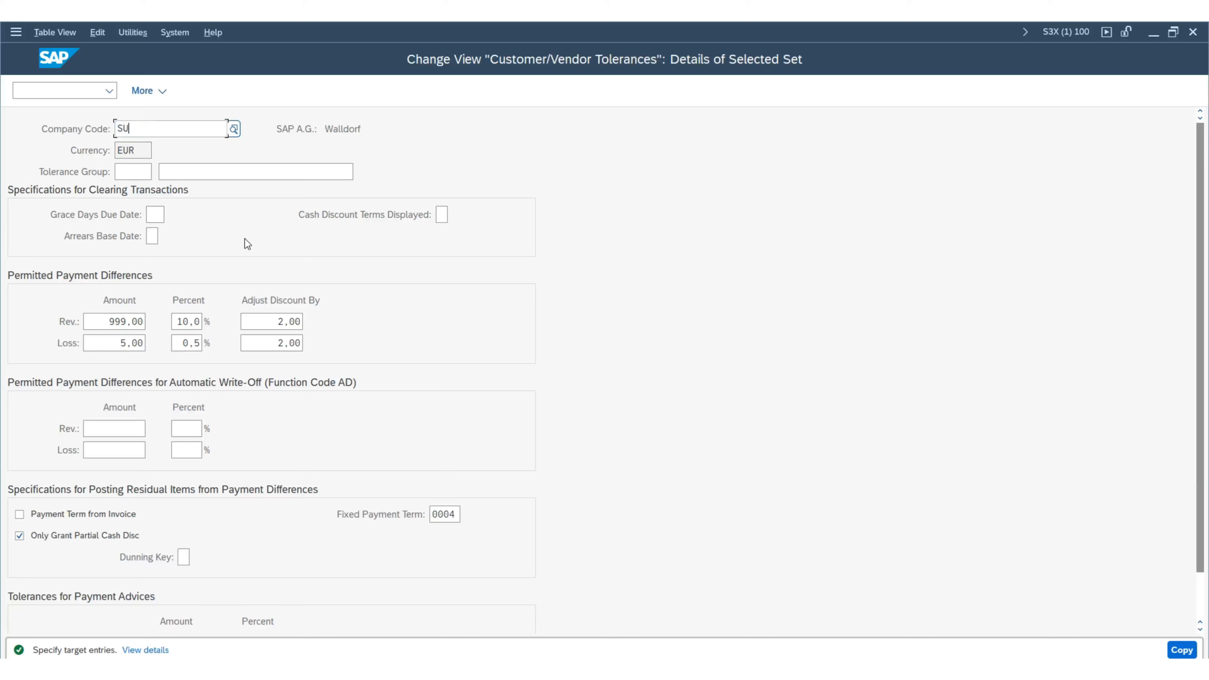
type("K1")
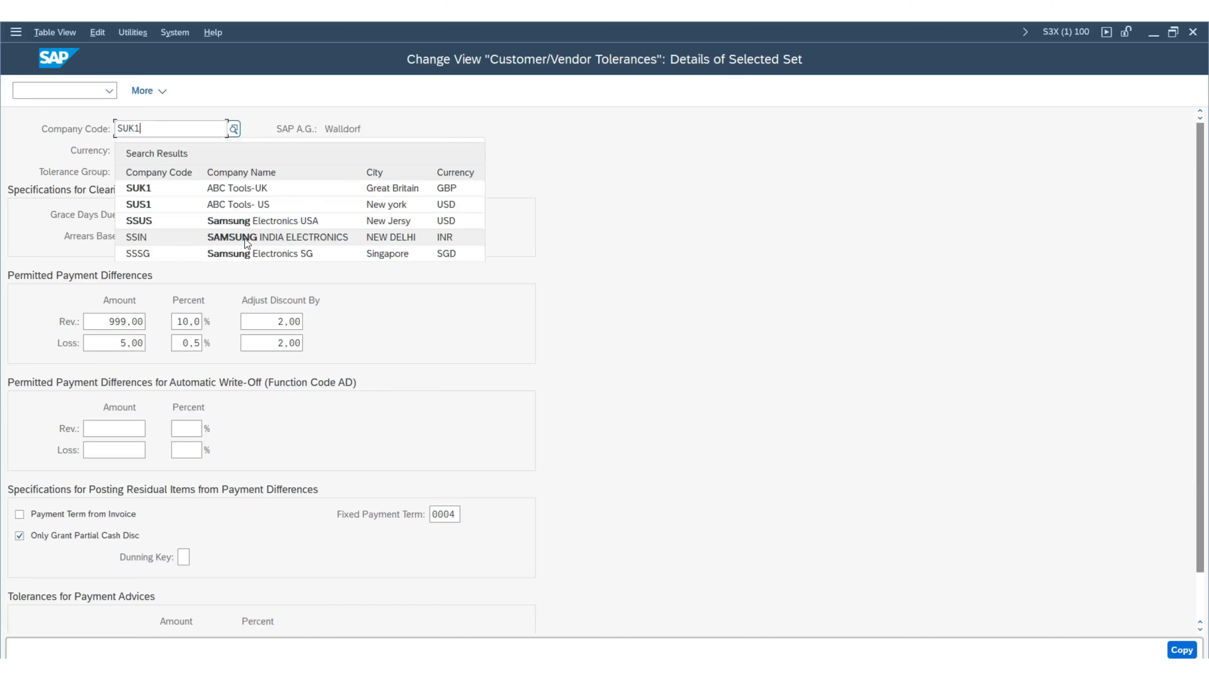
left_click(191, 189)
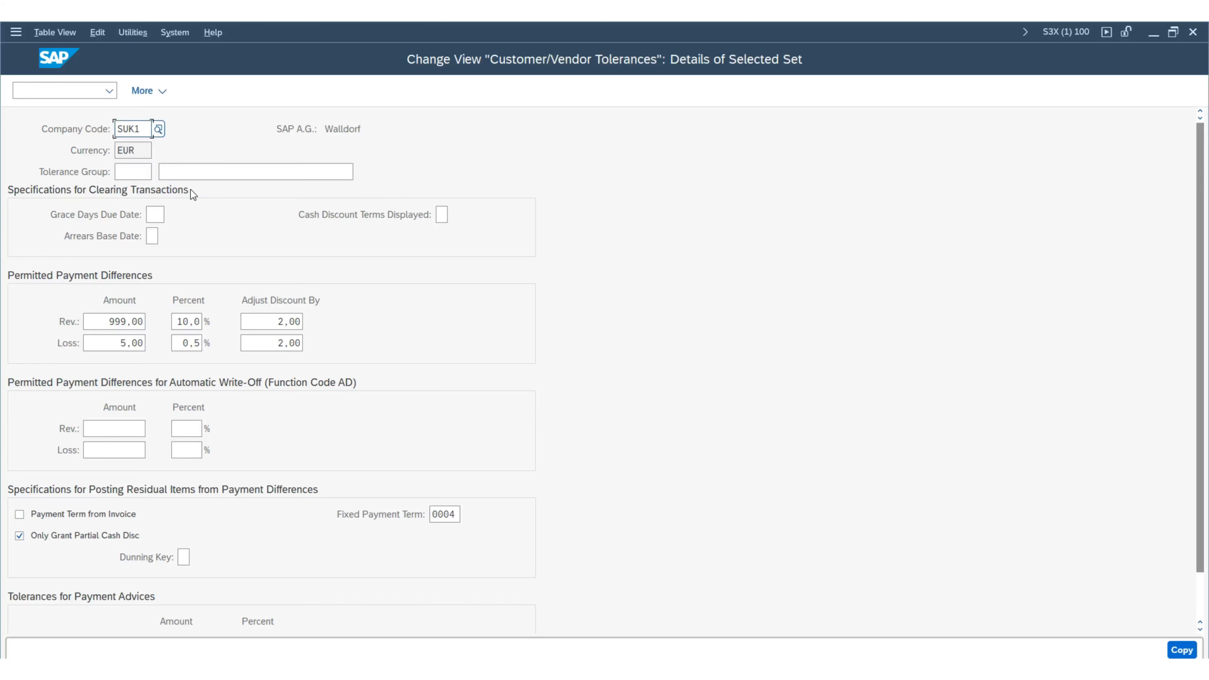
key("Return")
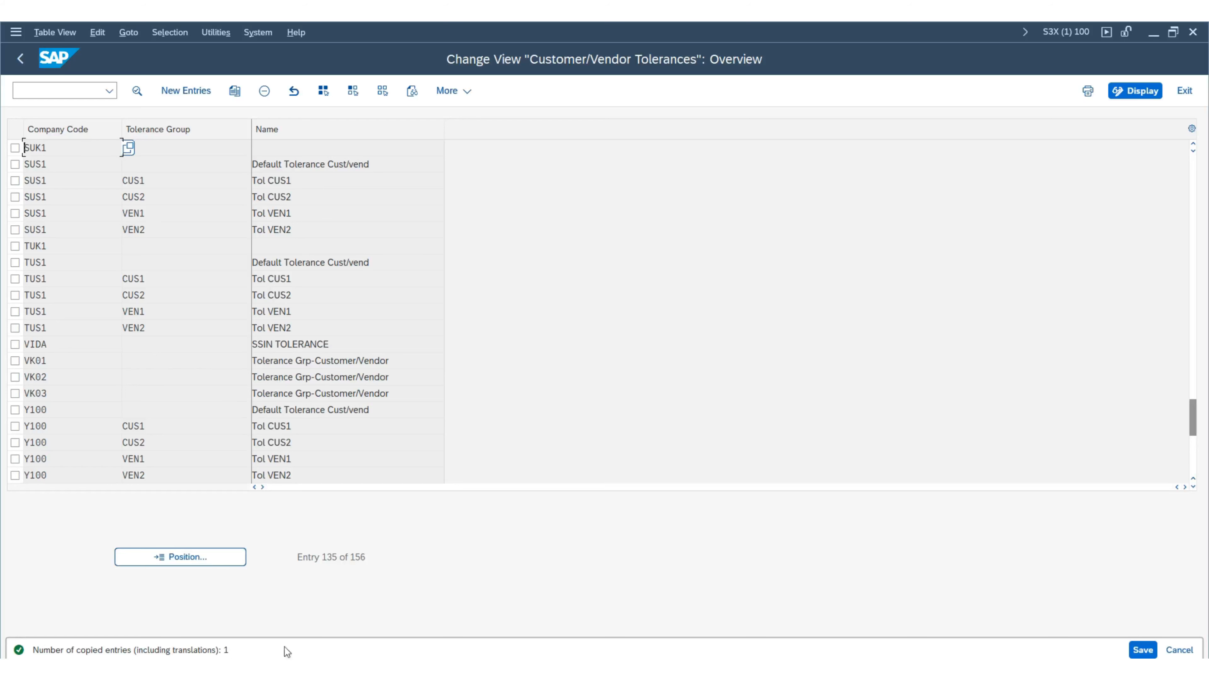
left_click(1142, 650)
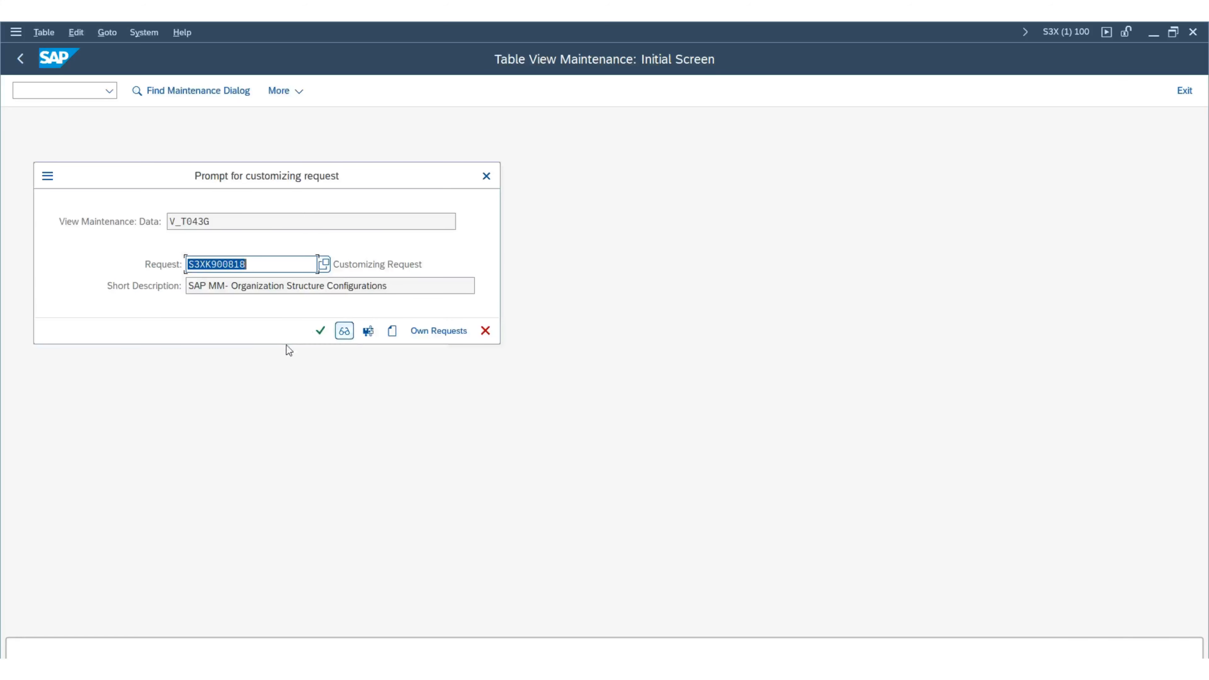
left_click(320, 331)
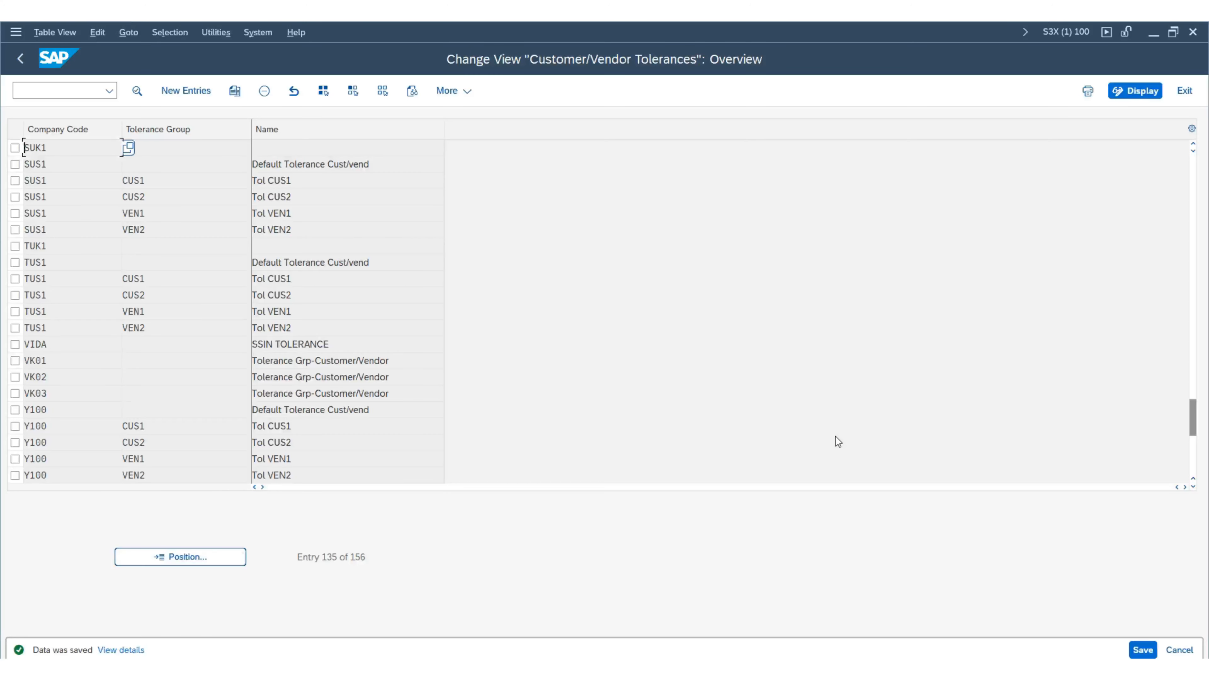
Step: Open the details of SUK1's blank customer/vendor tolerance group, review its payment difference, residual item and payment advice settings, and save
double_click(51, 148)
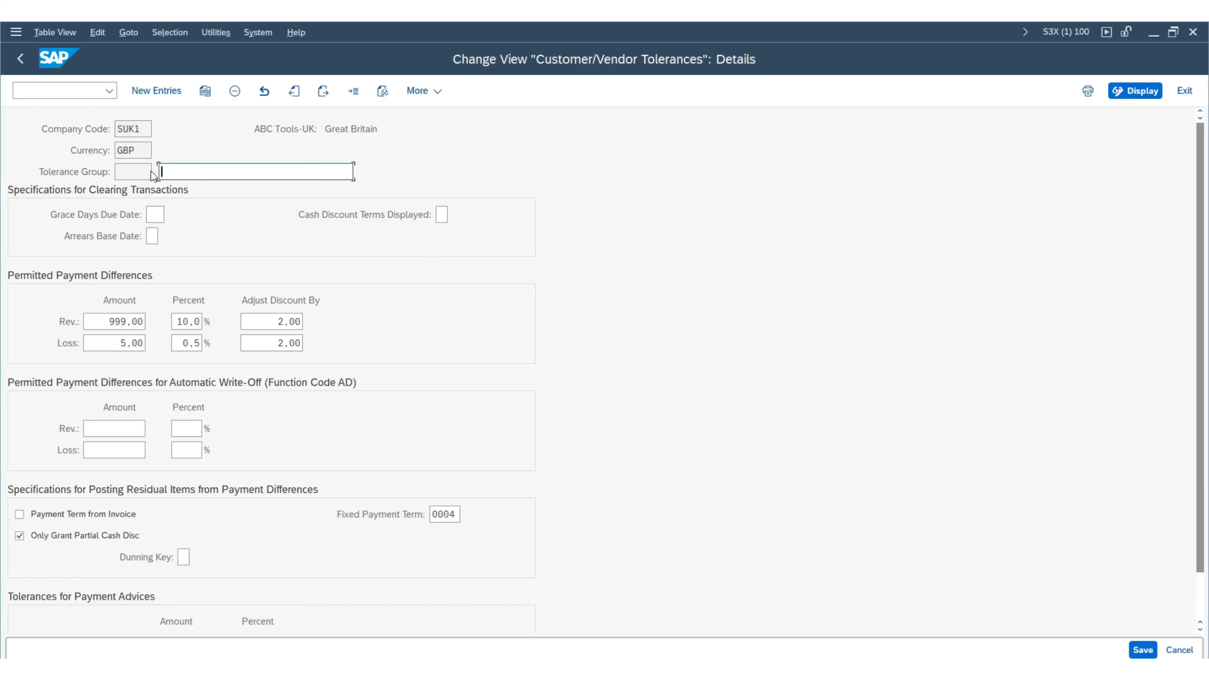
left_click(108, 343)
scroll(289, 503, "down", 3)
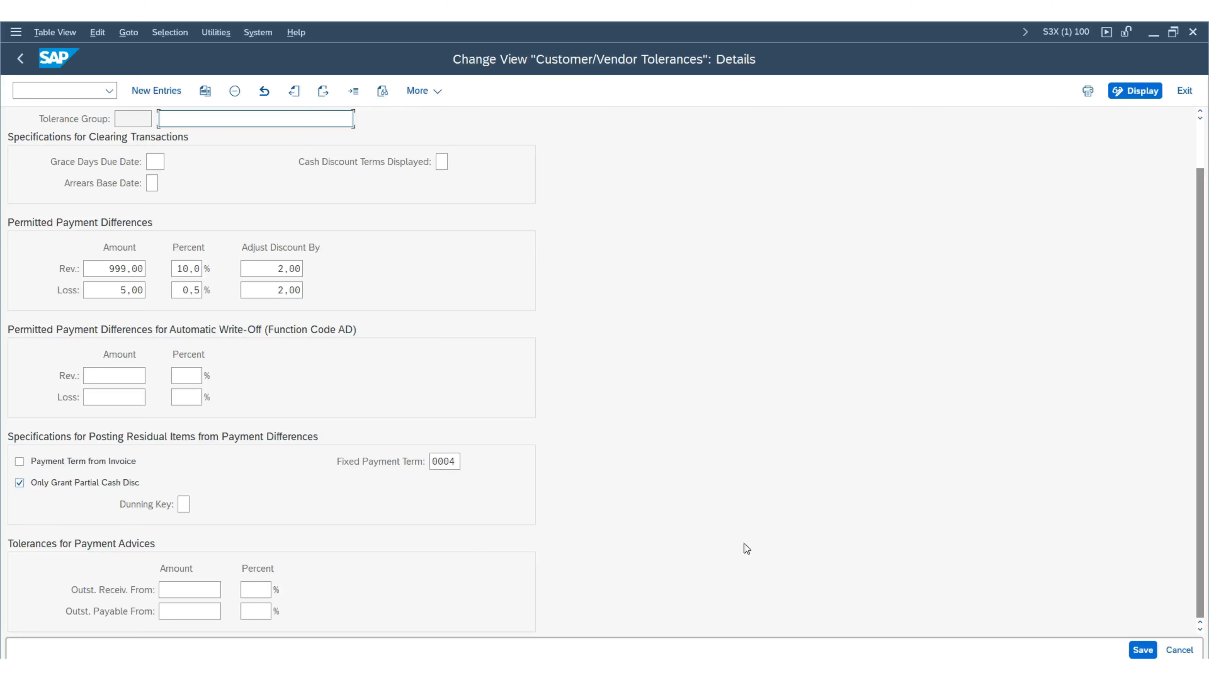
scroll(564, 451, "up", 2)
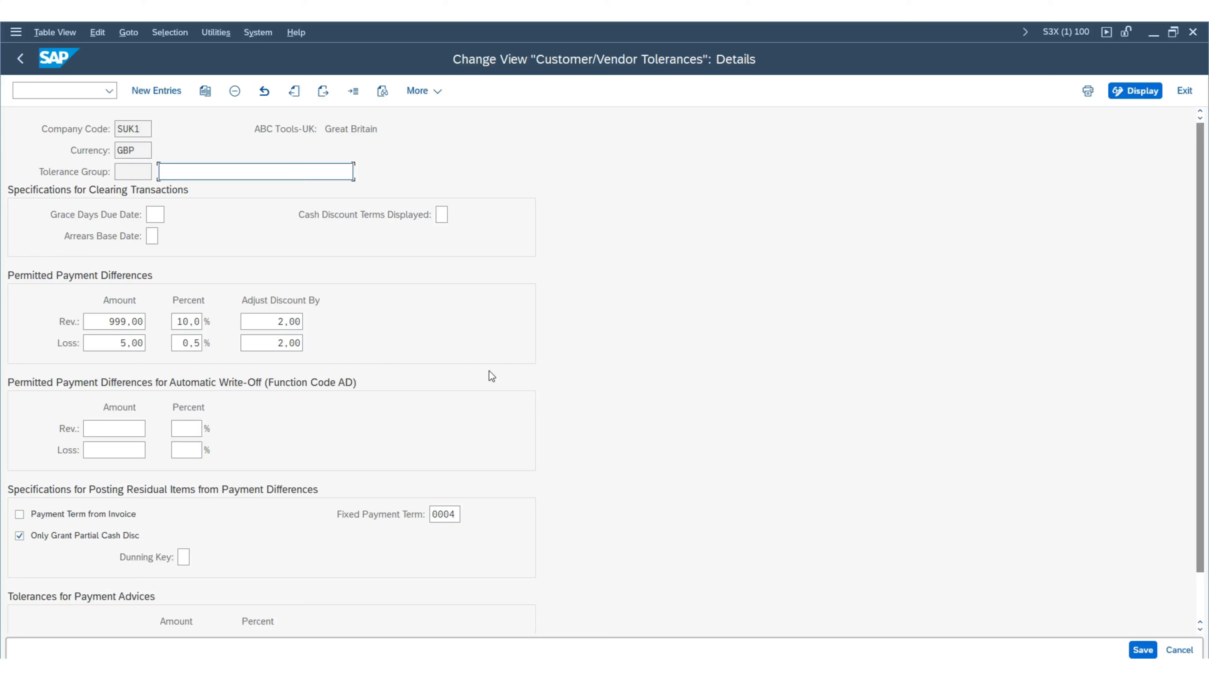
left_click(1144, 651)
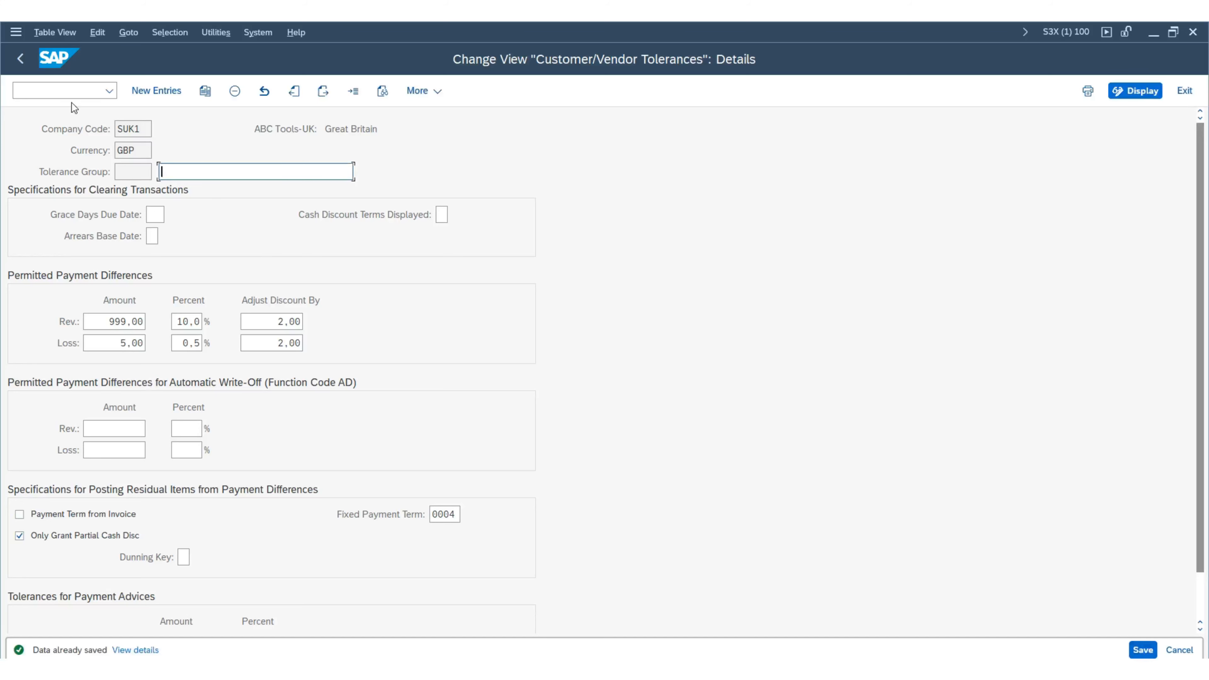
Step: Leave the SUK1 tolerance details and exit the customer/vendor tolerances overview
double_click(131, 129)
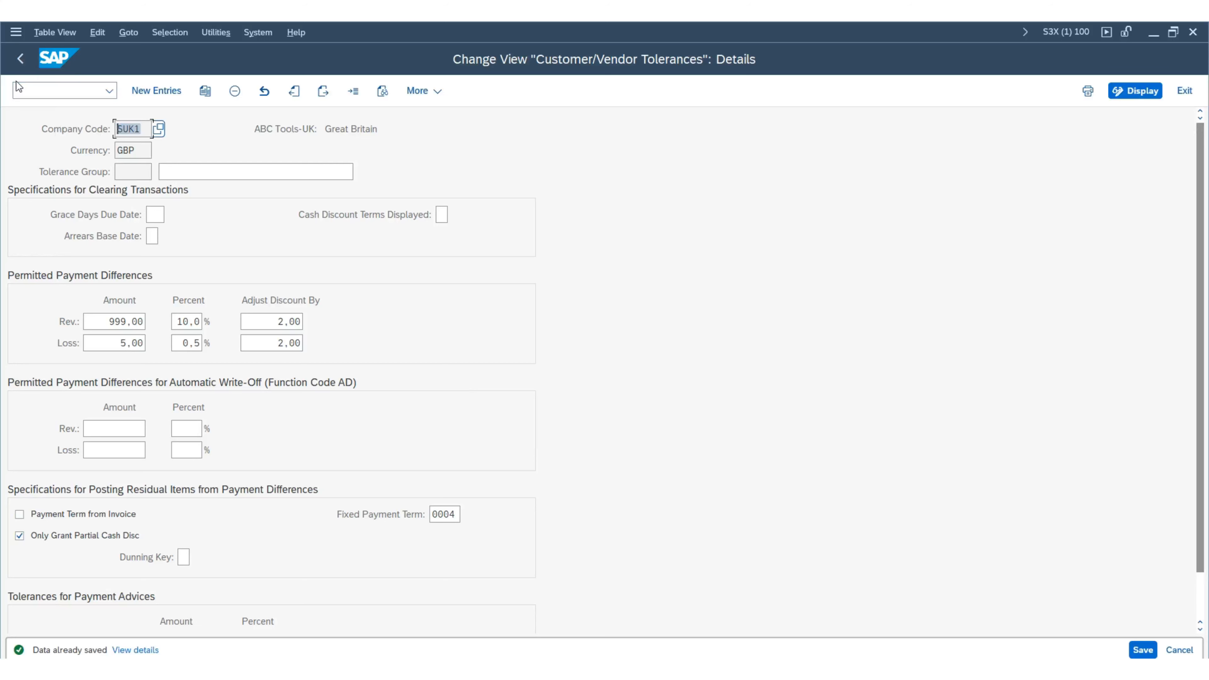
left_click(21, 60)
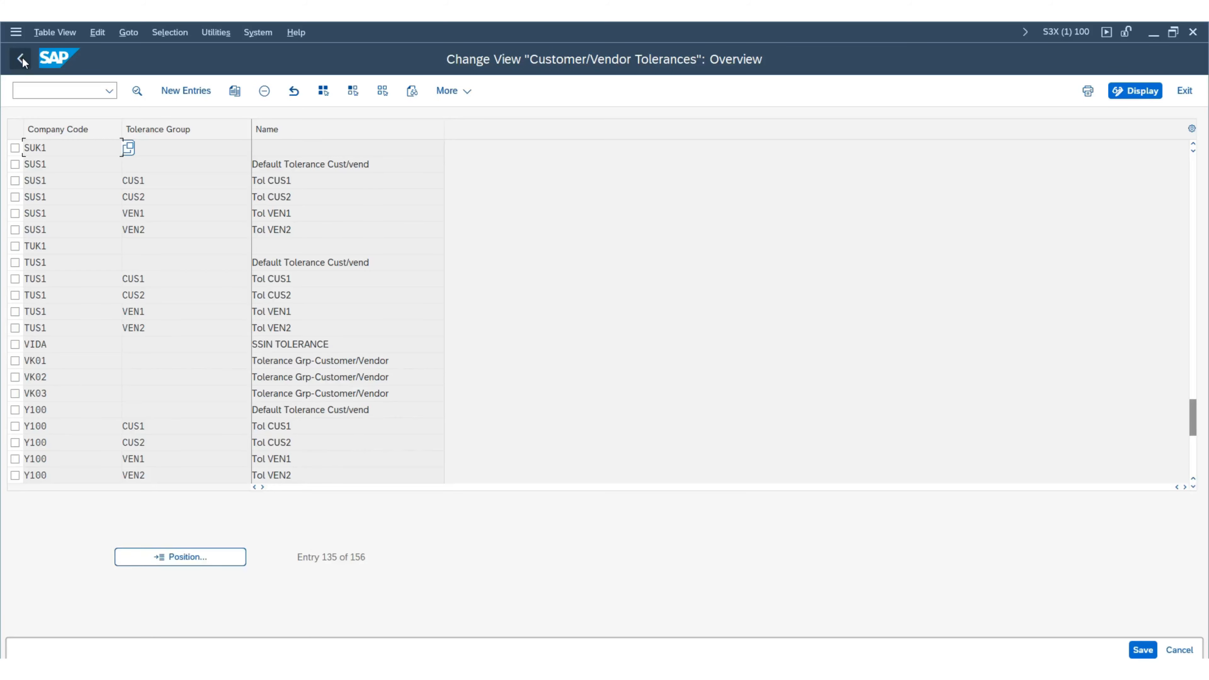
left_click(22, 60)
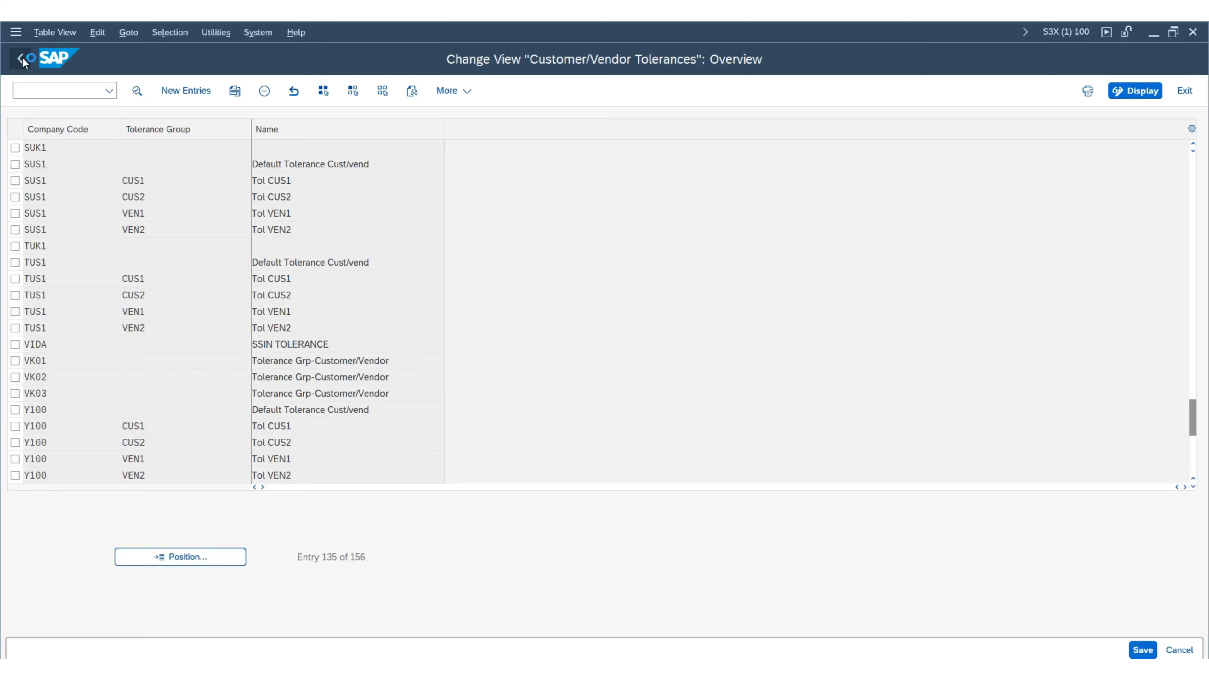